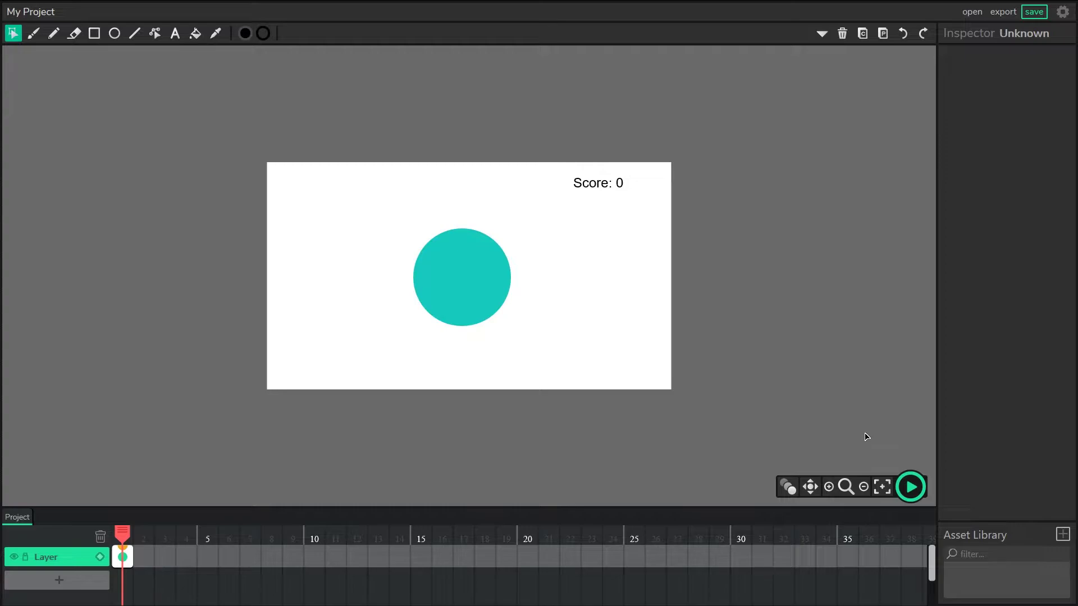
- Play the finished clicker game, raising the score to 13 with circle clicks, then stop
left_click(913, 488)
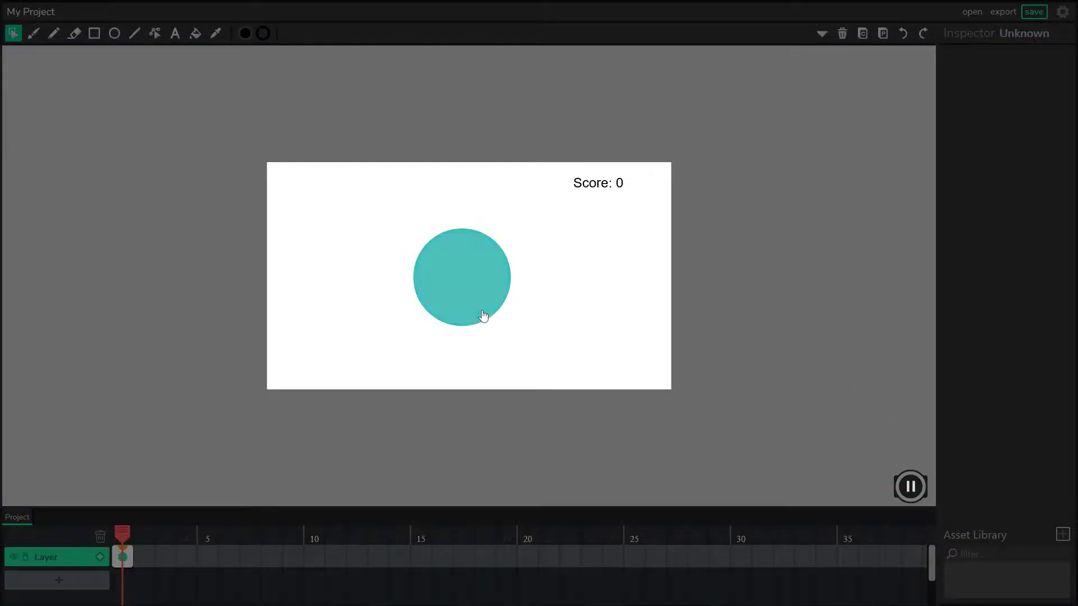
left_click(459, 286)
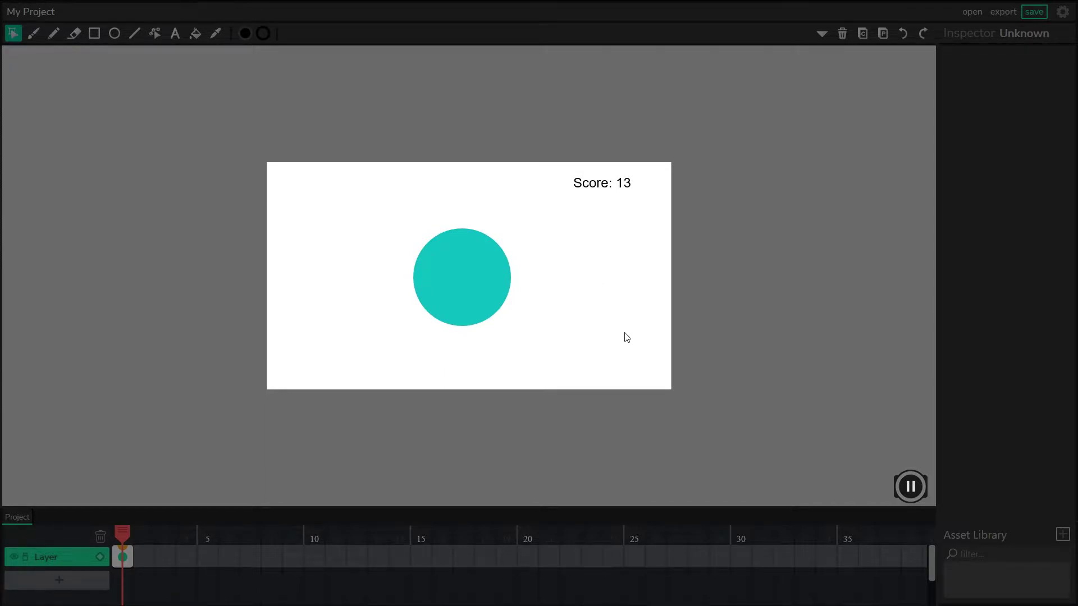
key("Return")
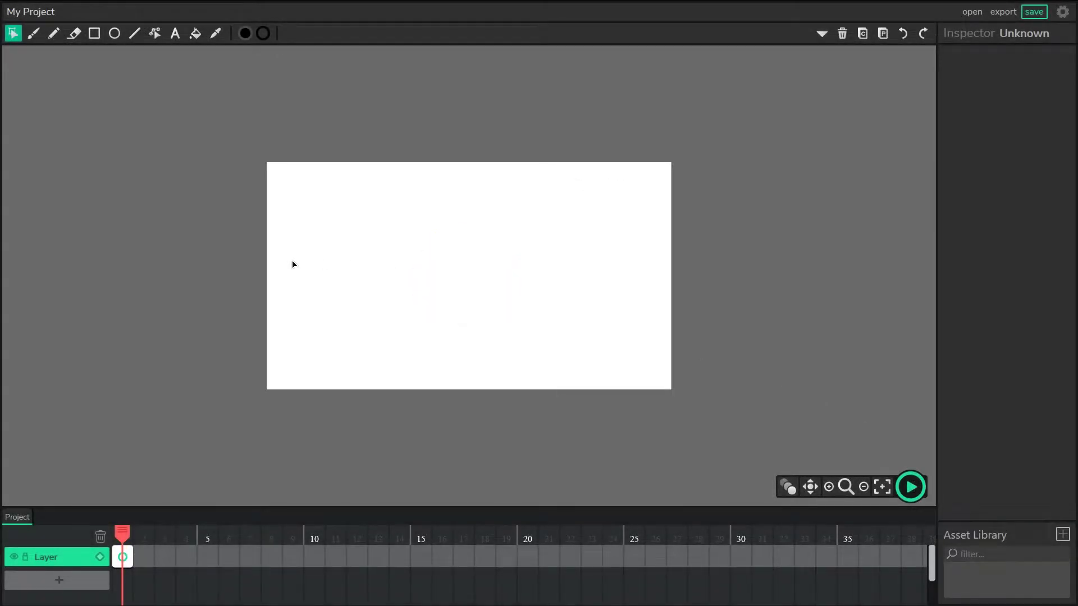
- Draw a circle in the middle of the stage and give it a bright cyan fill
left_click(112, 33)
mouse_move(430, 227)
left_mouse_down()
mouse_move(528, 295)
mouse_move(513, 279)
left_mouse_up()
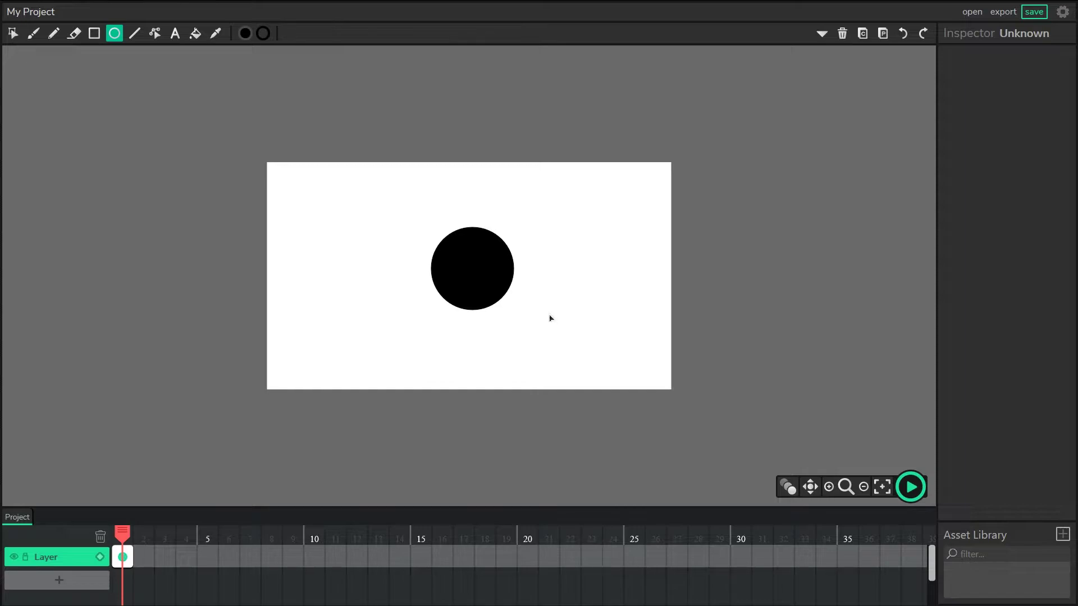
key("c")
left_click(1014, 125)
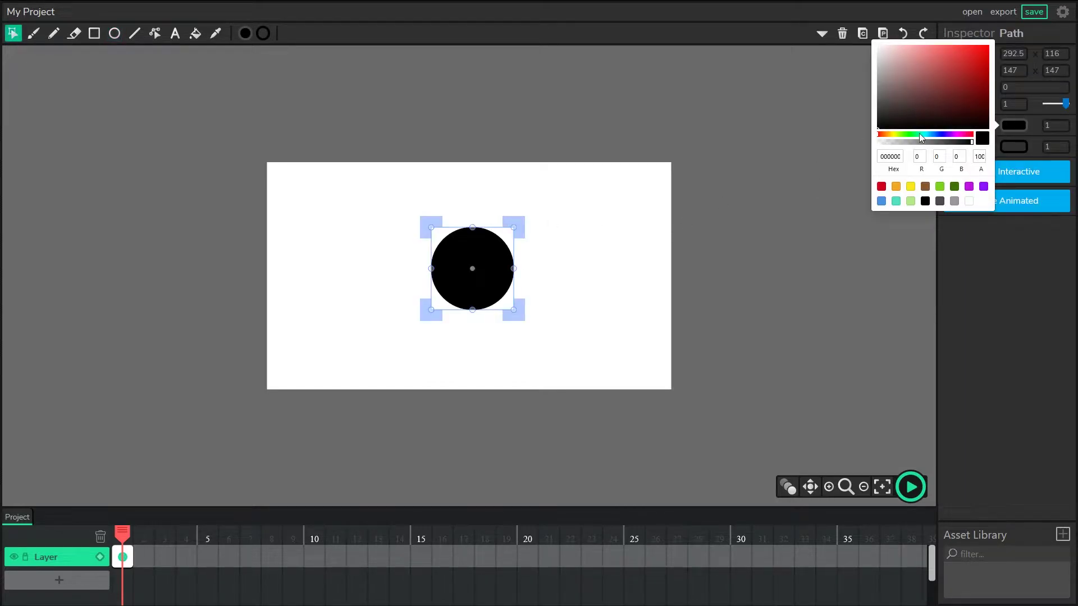
left_click(922, 133)
left_click_drag(939, 83, 956, 53)
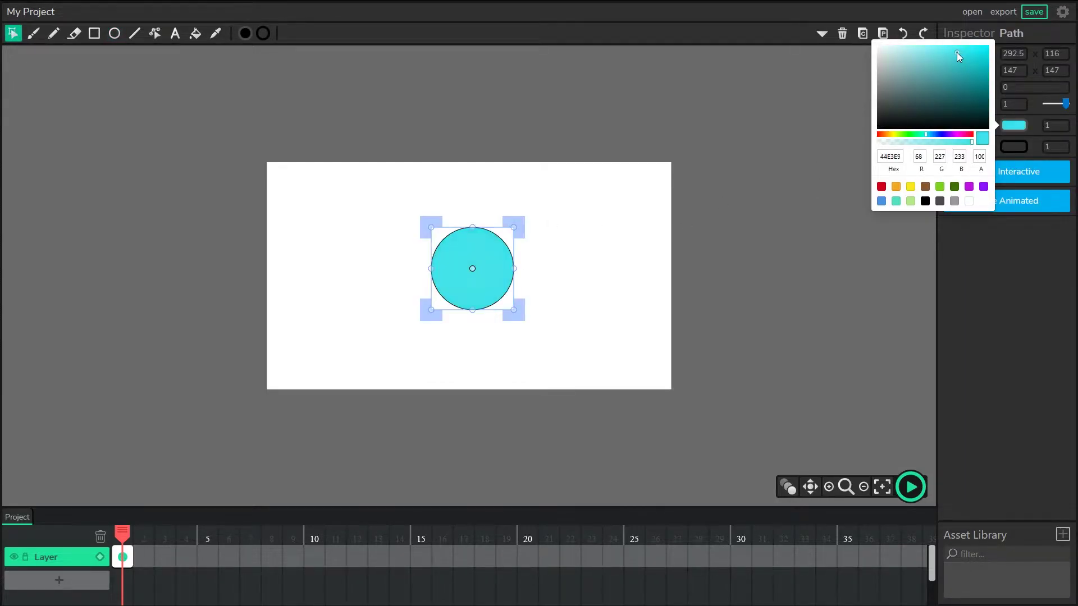
left_click(982, 257)
- Convert the cyan circle to a button, nudge it lower, and start a preview
left_click(968, 177)
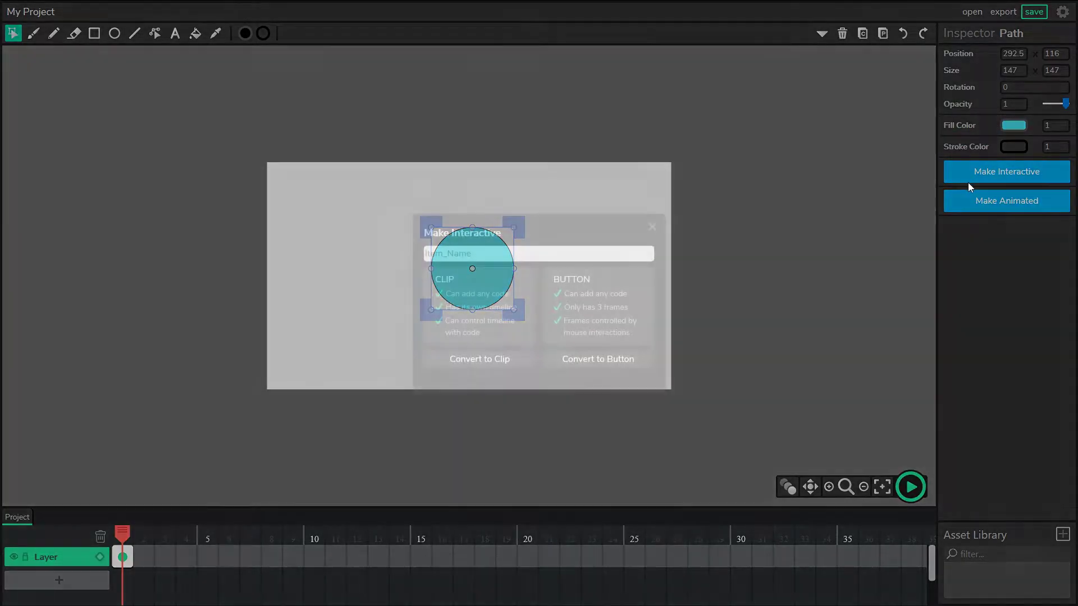
left_click(606, 369)
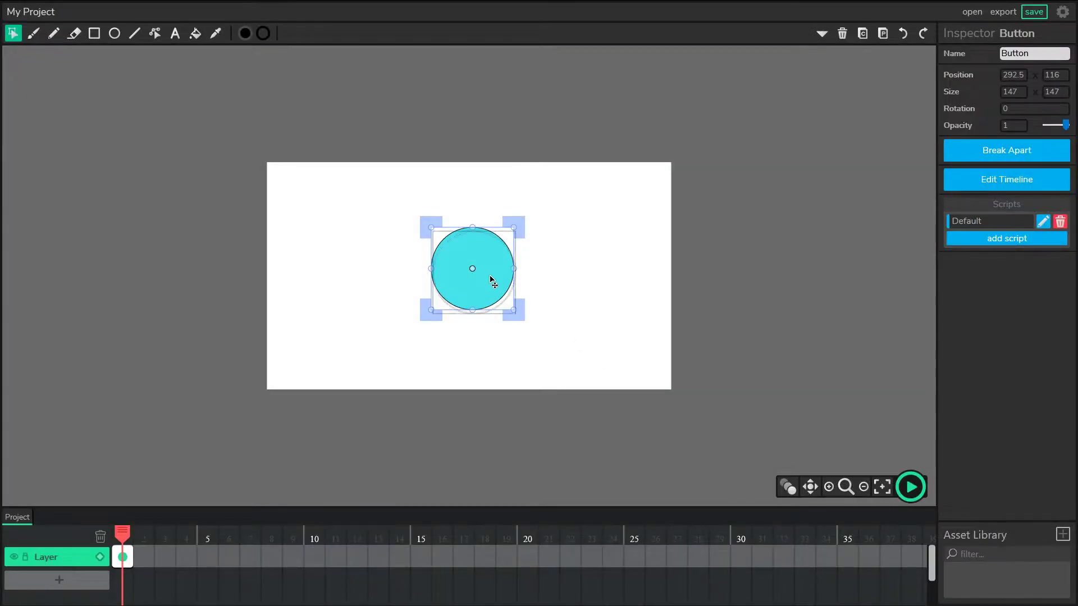
left_click_drag(493, 283, 491, 293)
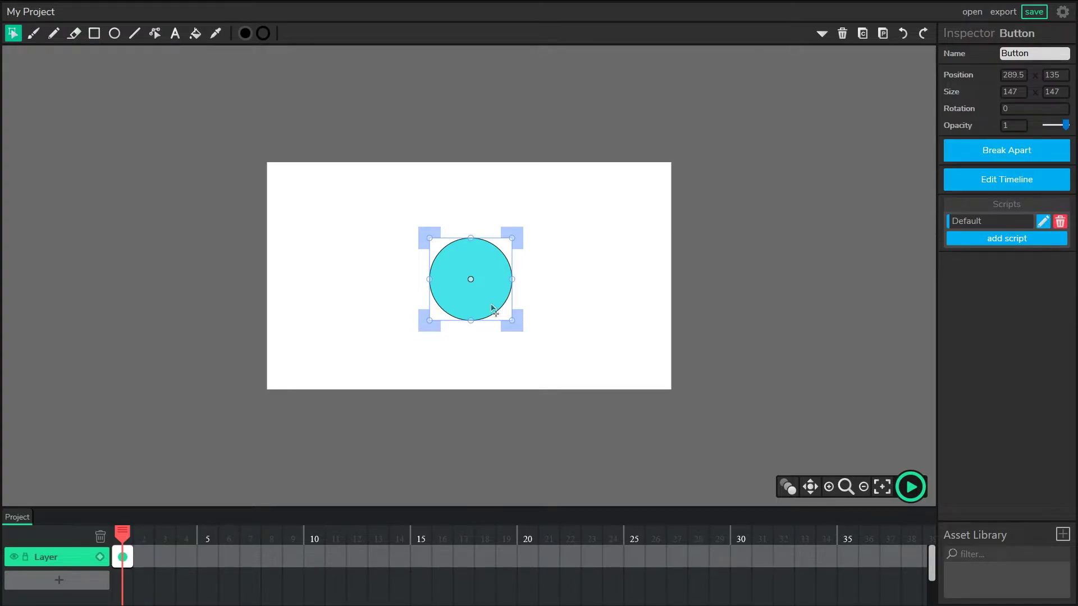
left_click(585, 295)
left_click(912, 489)
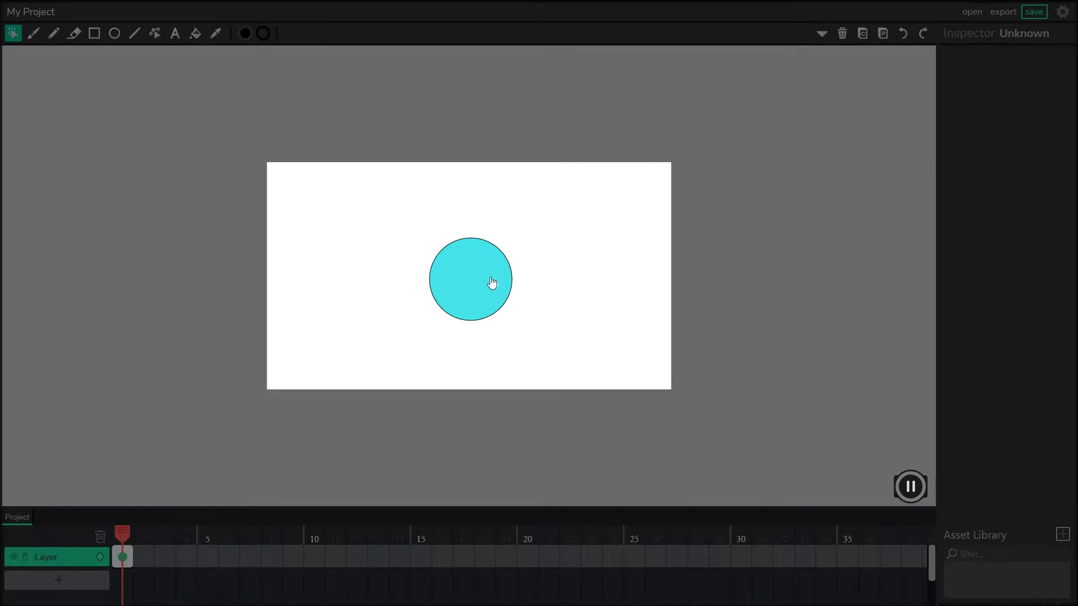
- Stop the preview and place a 'Score: 0' text near the stage's top right
left_click(910, 487)
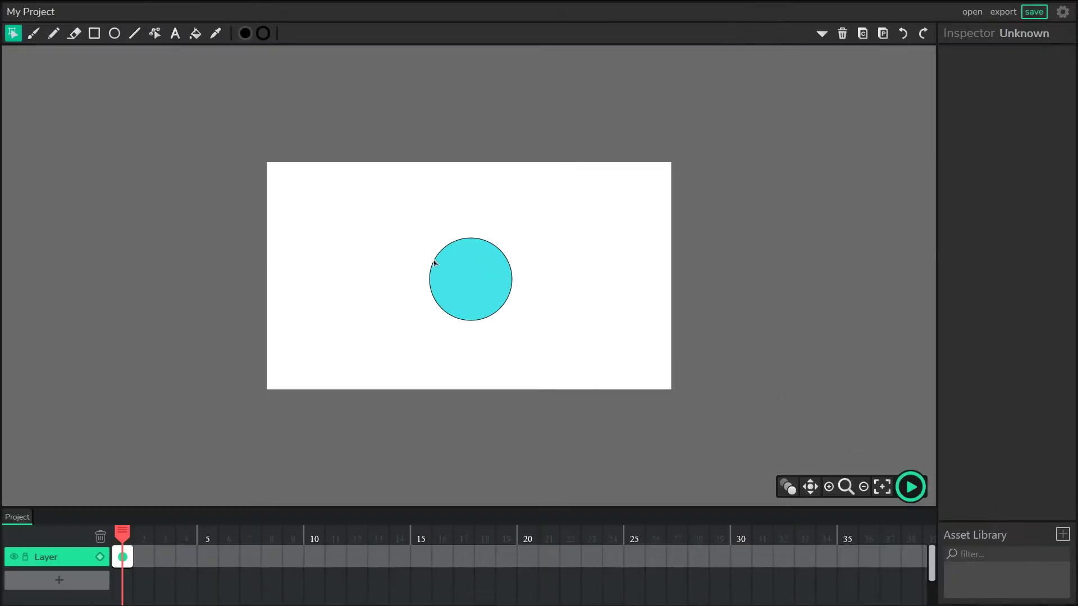
left_click(175, 34)
left_click(573, 191)
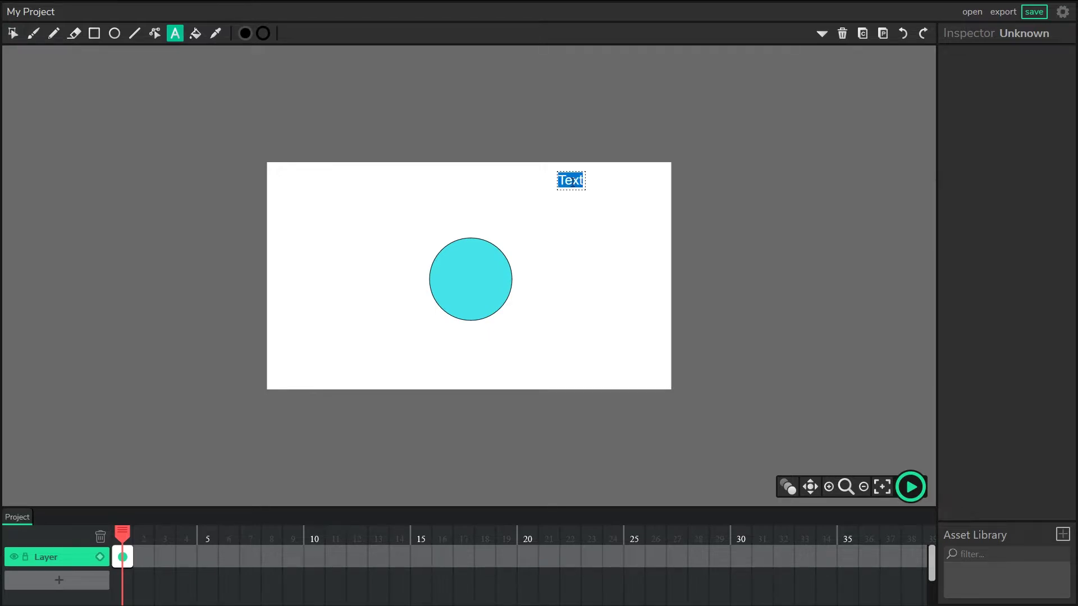
type("Scor")
type("e: 0")
- Nudge the 'Score: 0' text slightly right and reselect it
left_click(12, 33)
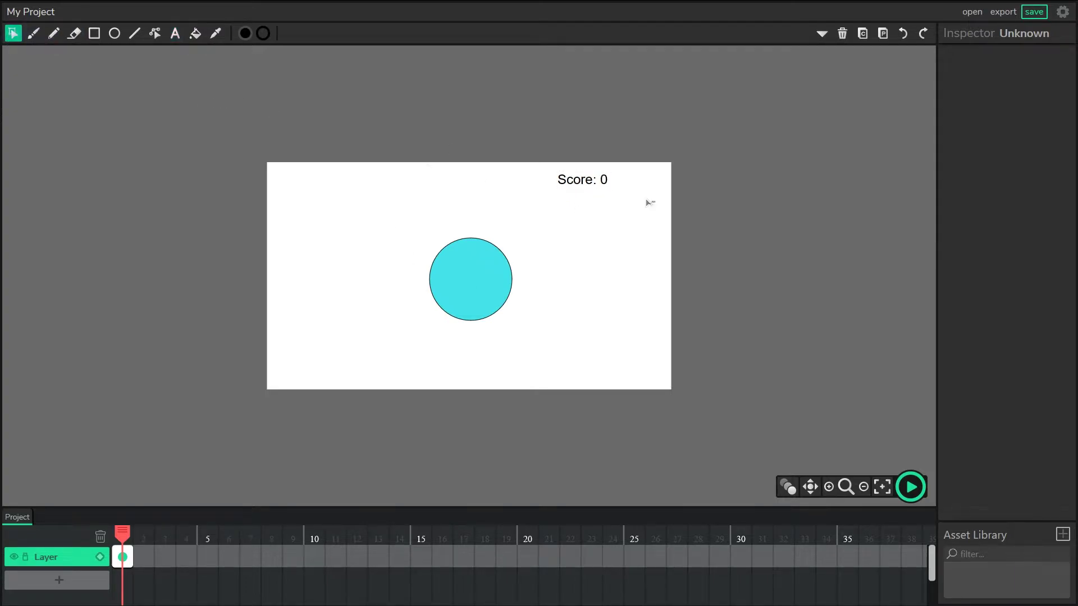
left_click(616, 200)
left_click_drag(597, 183, 602, 184)
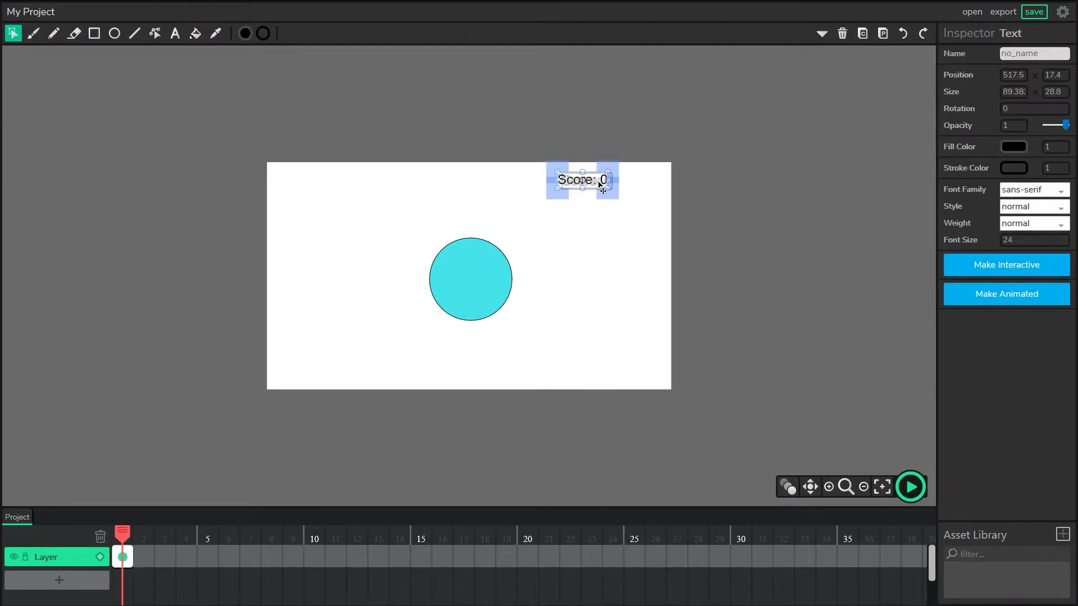
left_click(630, 240)
left_click(593, 185)
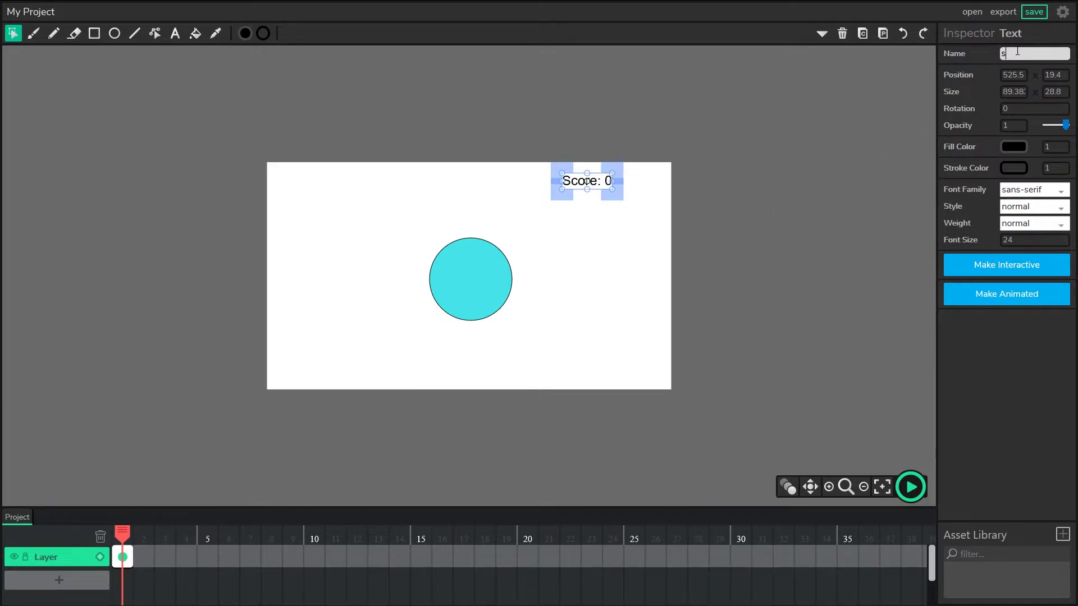
type("scoreCou")
type("nter")
left_click(634, 177)
left_click_drag(628, 157, 576, 187)
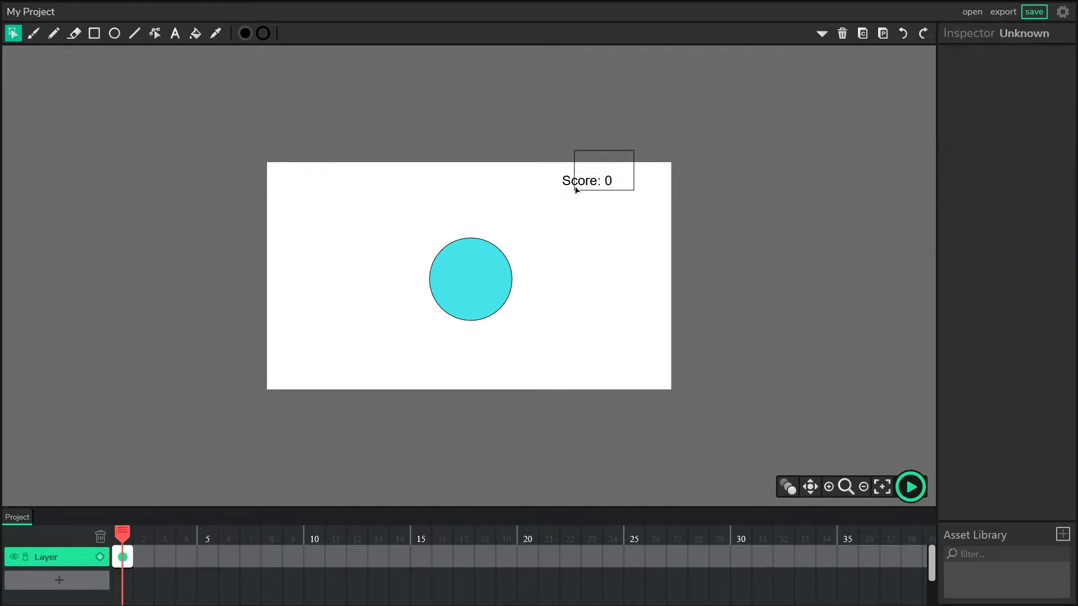
left_click(601, 240)
left_click(497, 277)
left_click(567, 319)
left_click(909, 490)
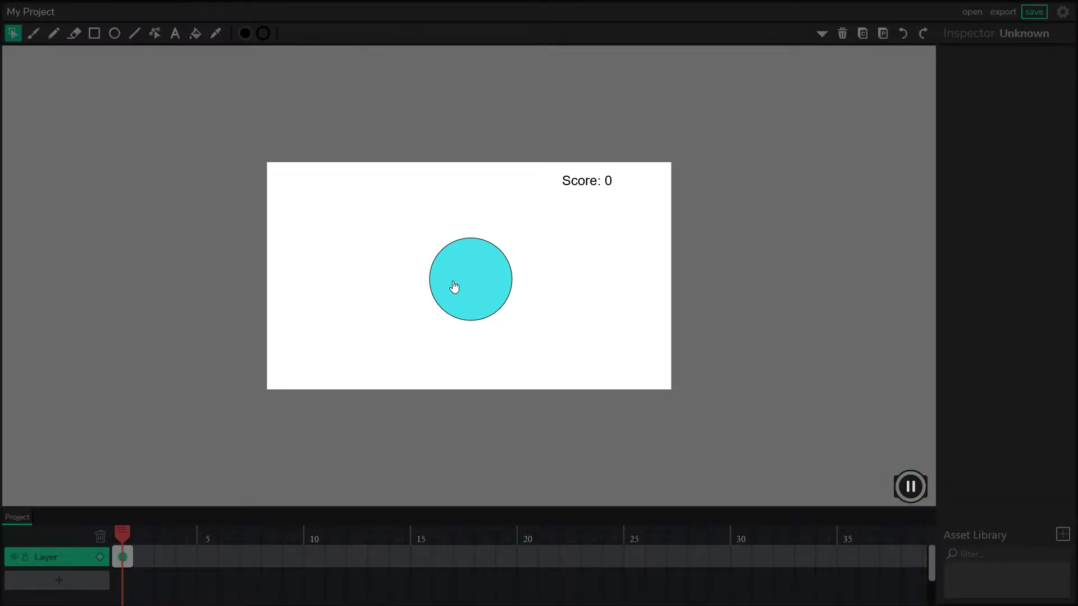
left_click(910, 487)
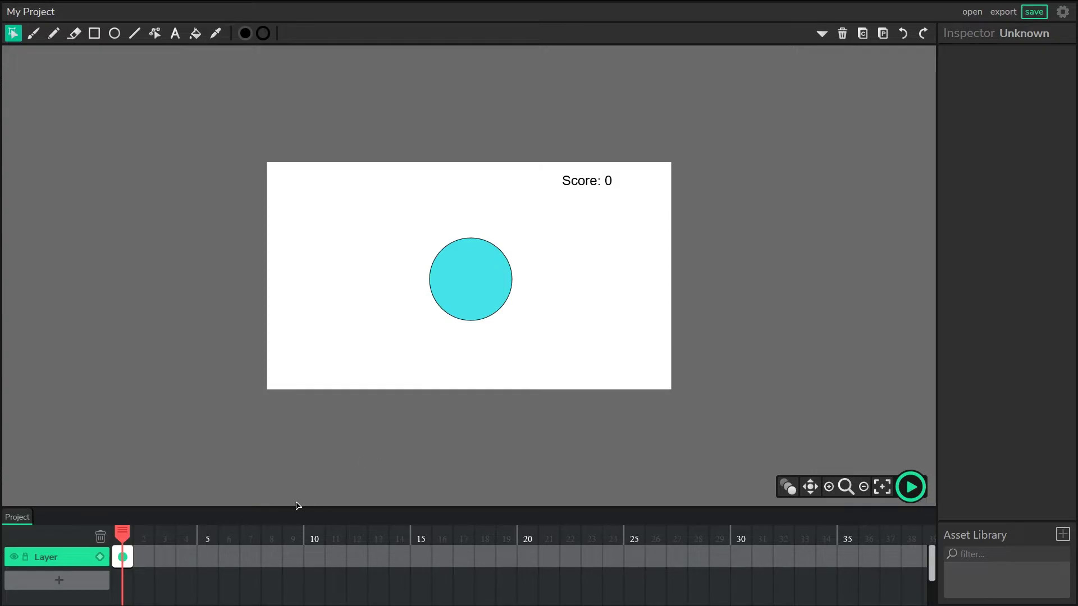
- Review 'project.score = 0;' in the first frame's Default script, then close the Code Editor
left_click(124, 559)
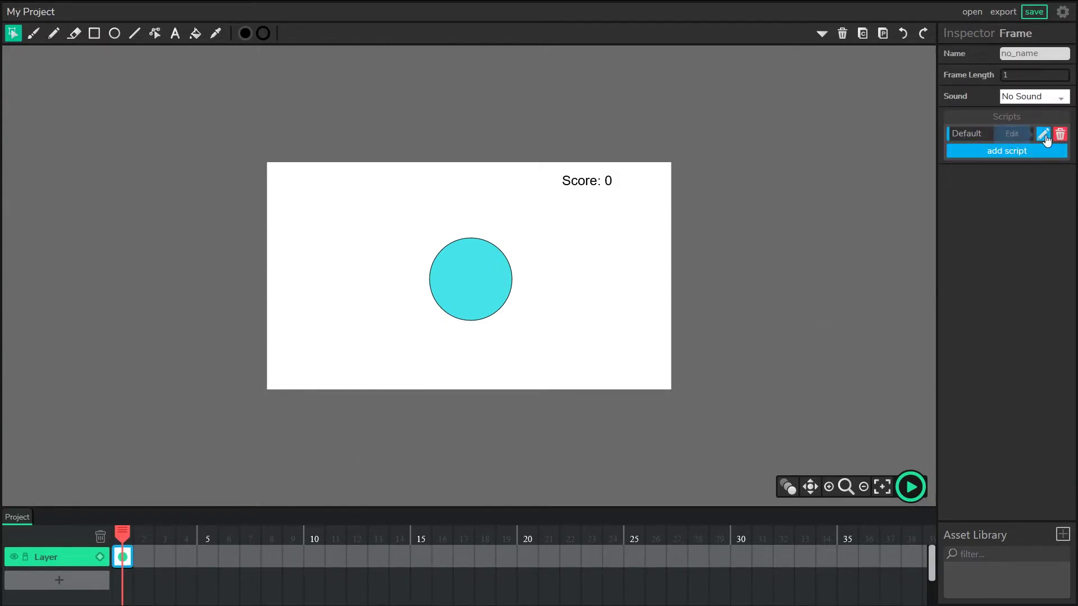
left_click(1012, 135)
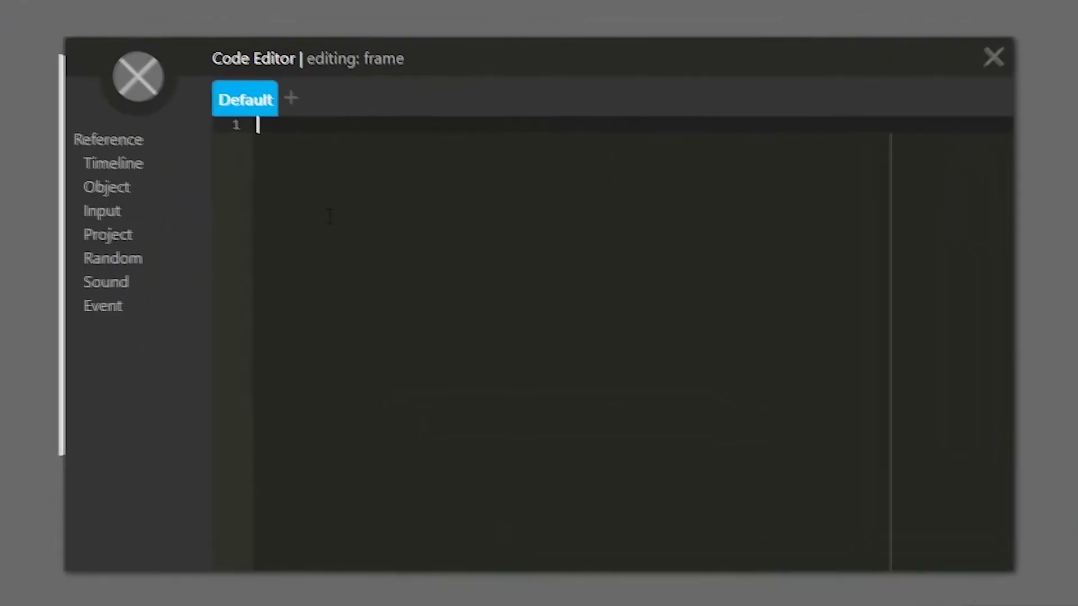
type("projec")
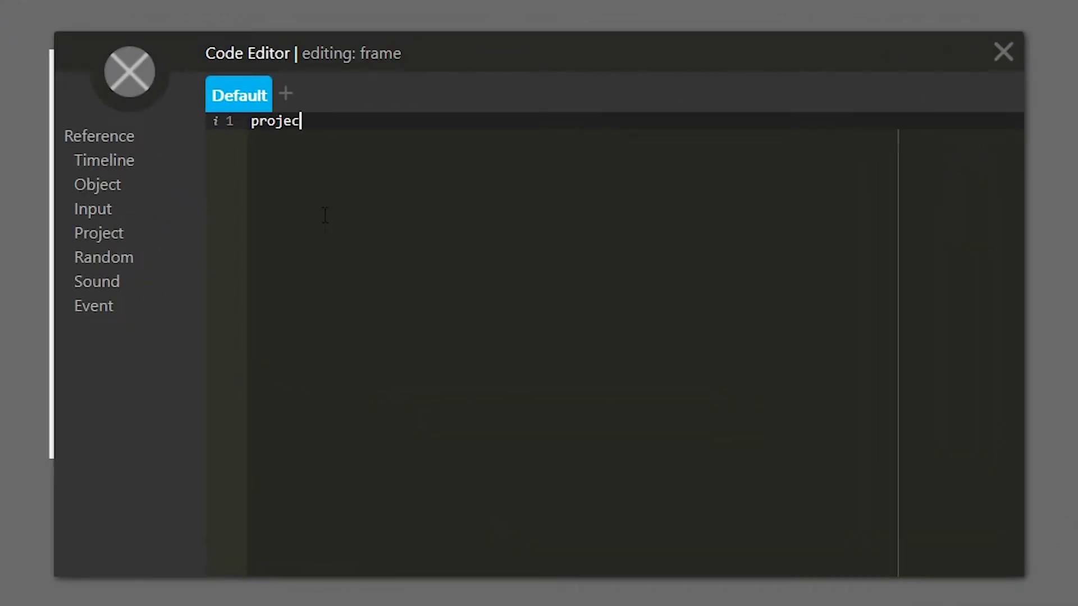
type("t.scor")
type("e = ")
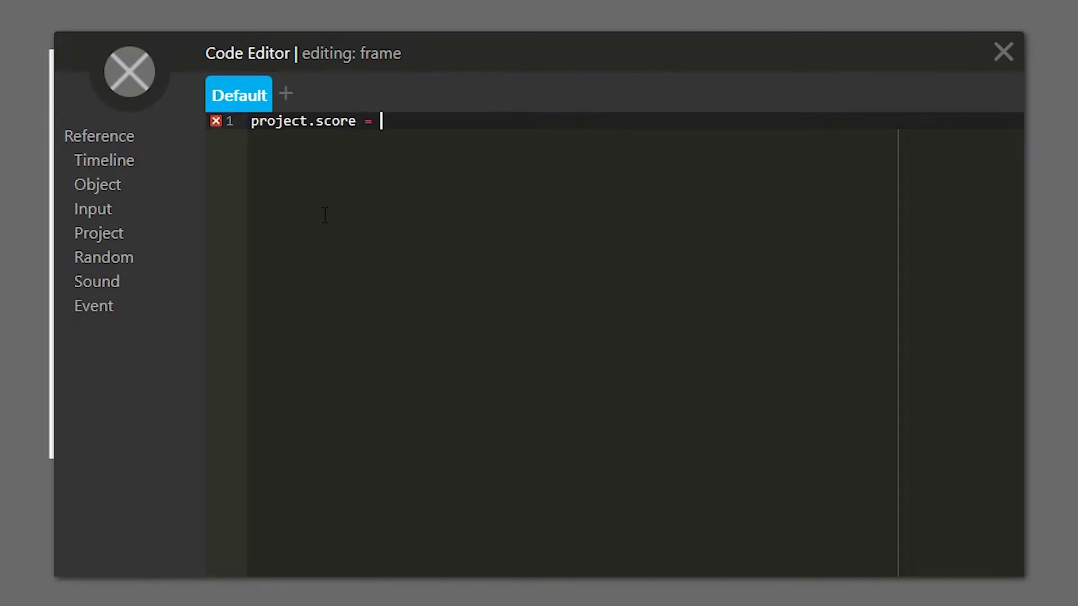
type("0;")
left_click_drag(358, 122, 312, 124)
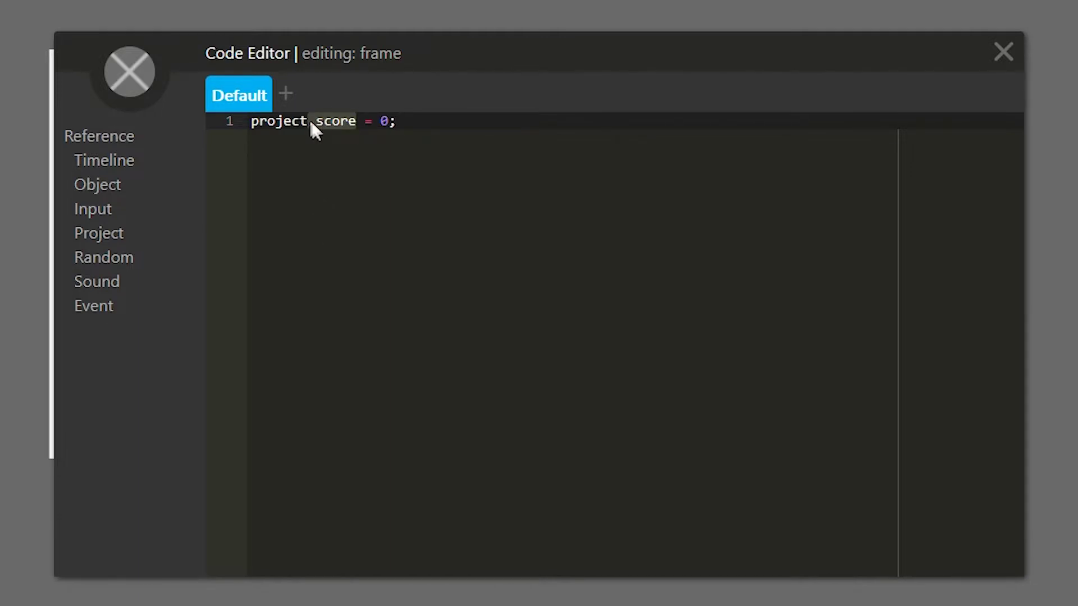
left_click(251, 122)
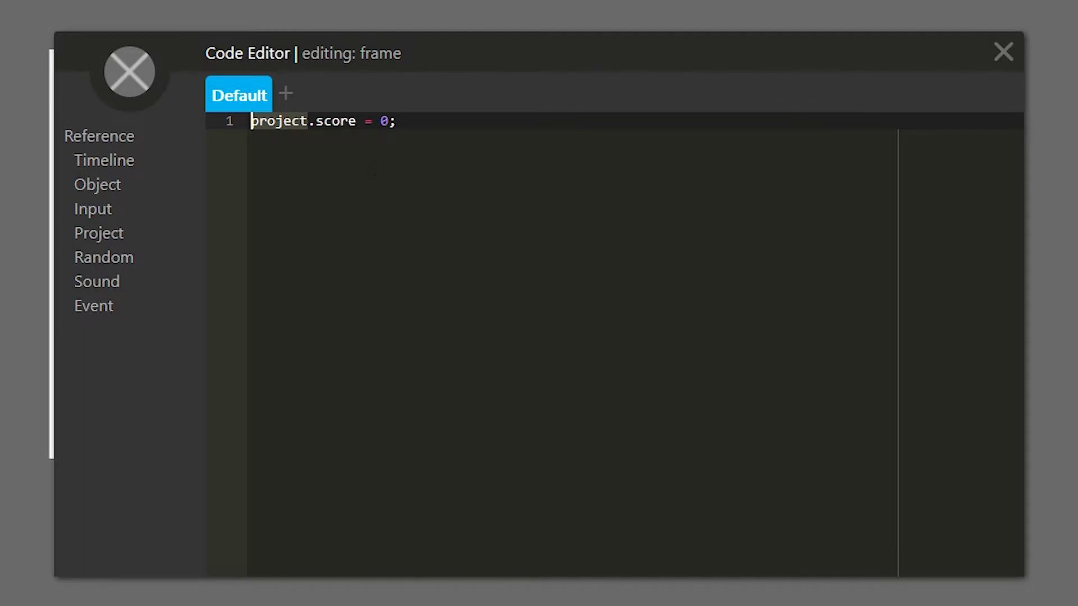
left_click(383, 123)
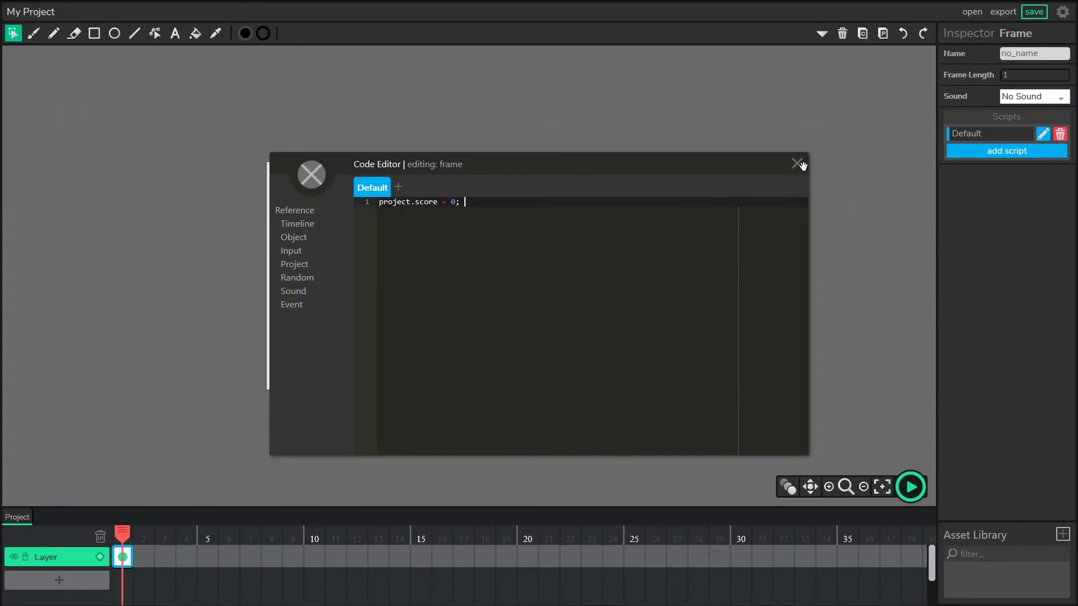
left_click(797, 163)
- Run and stop a quick preview, then select the cyan circle button
left_click(910, 487)
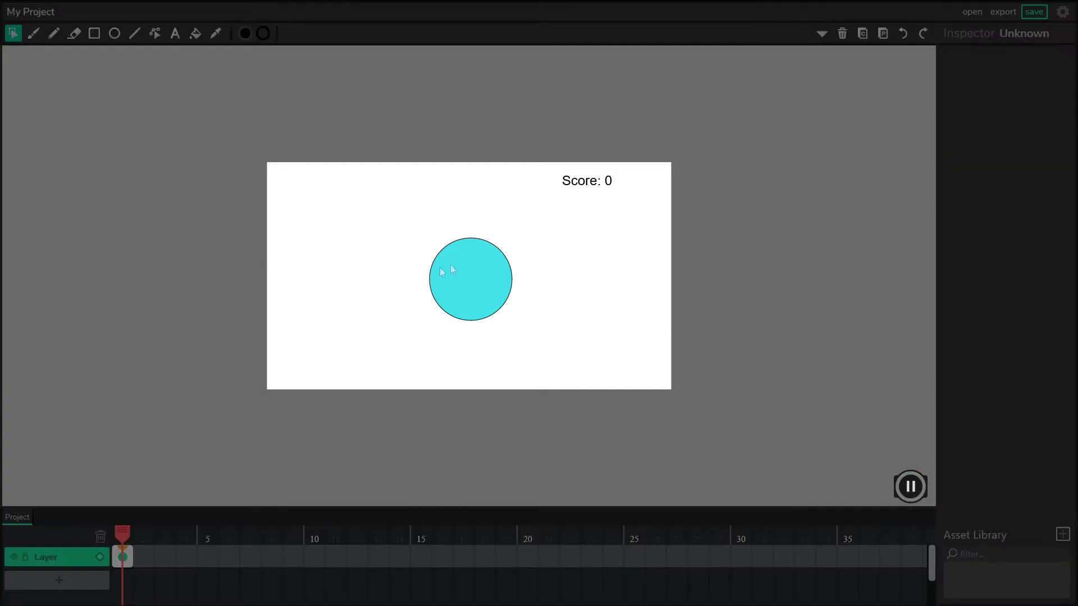
left_click(910, 486)
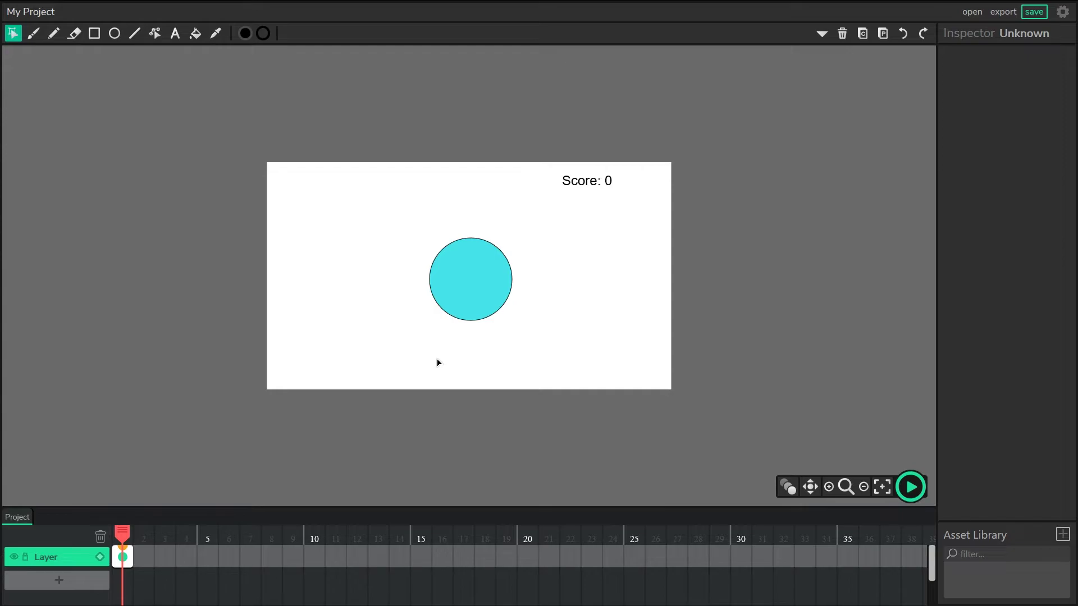
left_click_drag(581, 373, 462, 294)
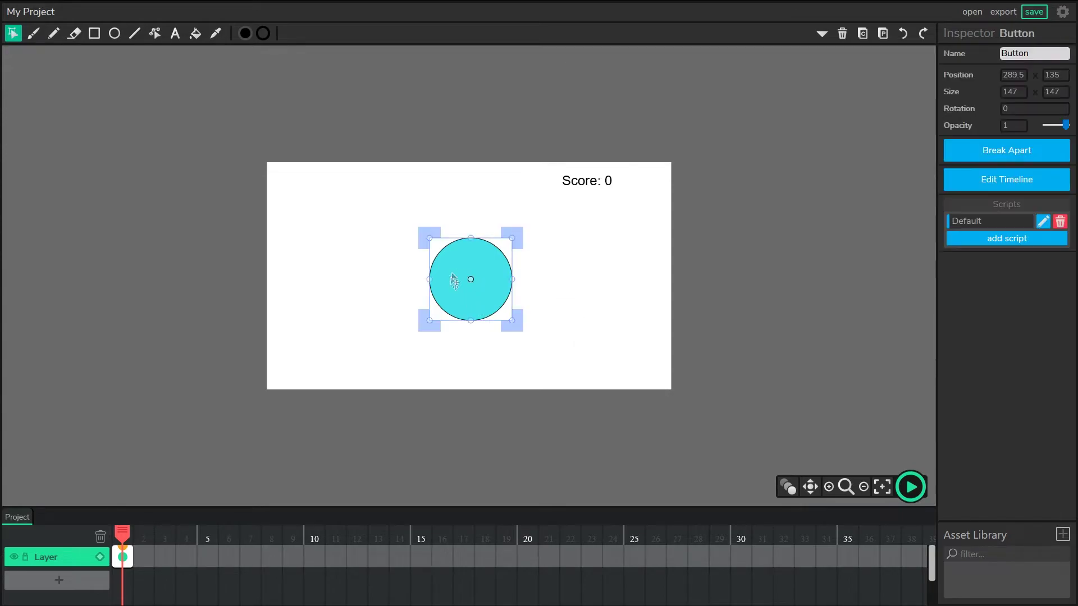
left_click(511, 349)
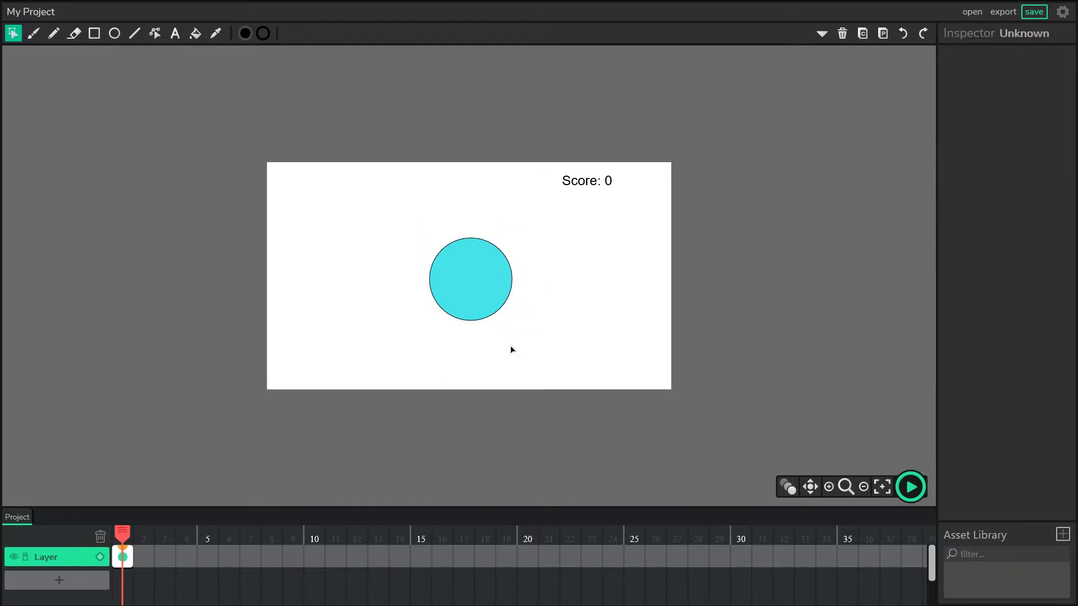
- Add a Mouseclick script to the circle button containing 'project.score += 1;'
left_click(435, 284)
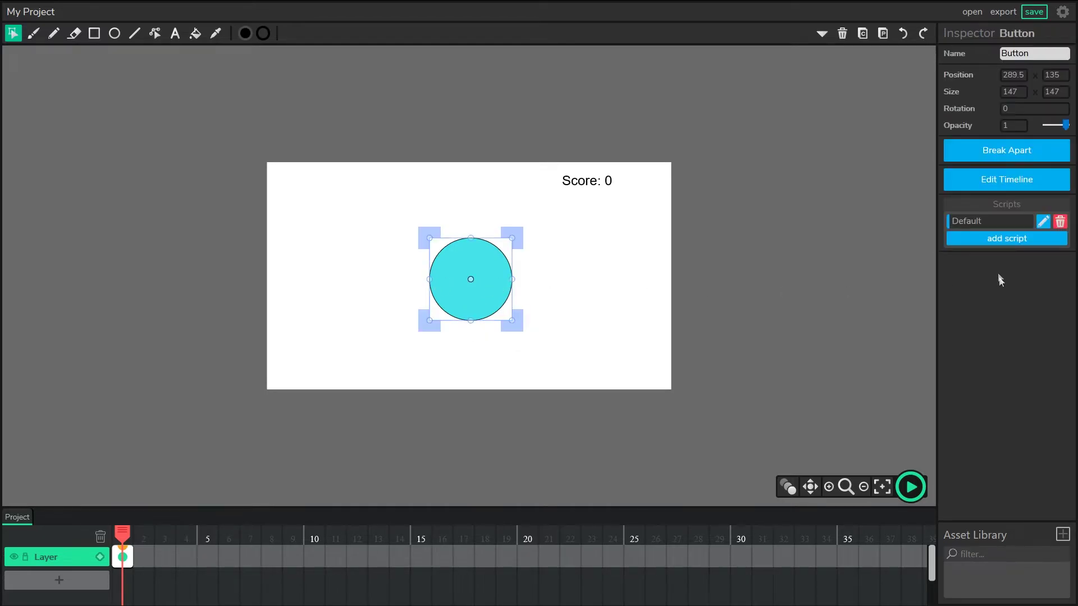
left_click(1010, 241)
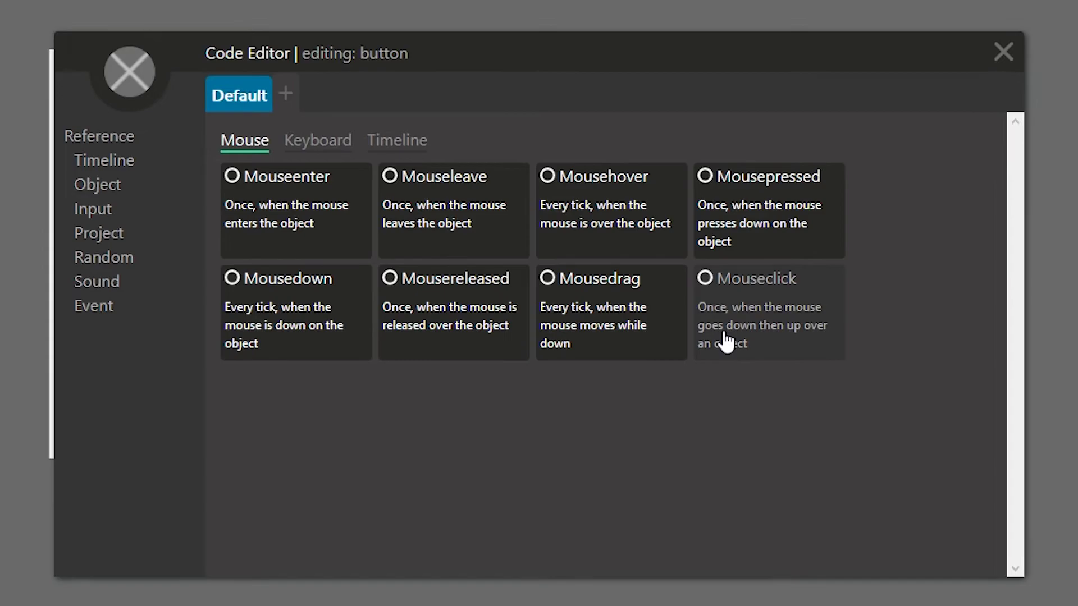
left_click(724, 342)
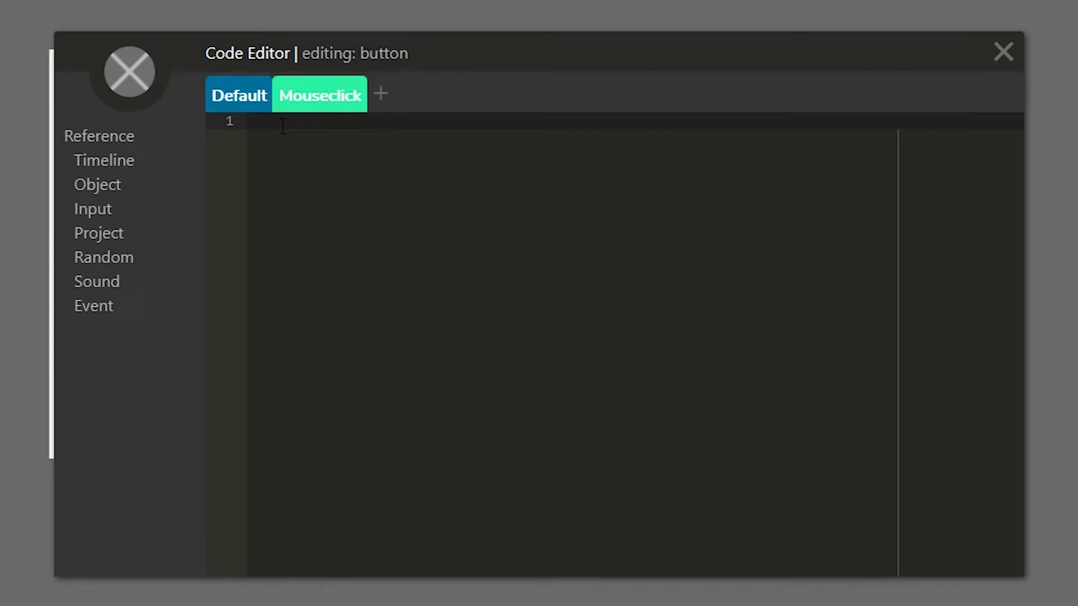
type("project")
type(".score")
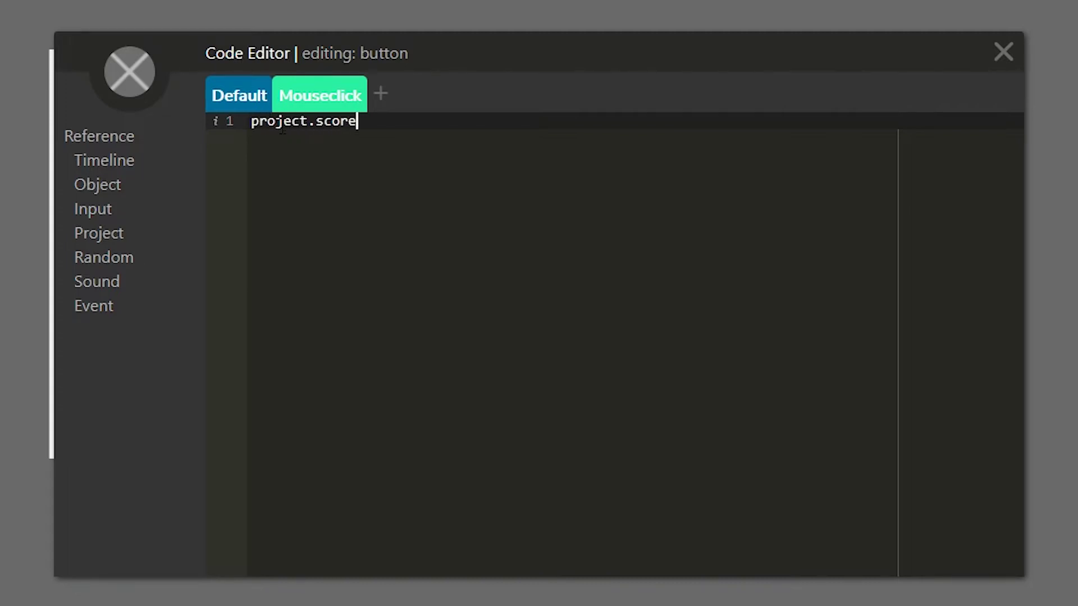
type(" += ")
type("1;")
double_click(392, 121)
key("End")
left_click(1004, 54)
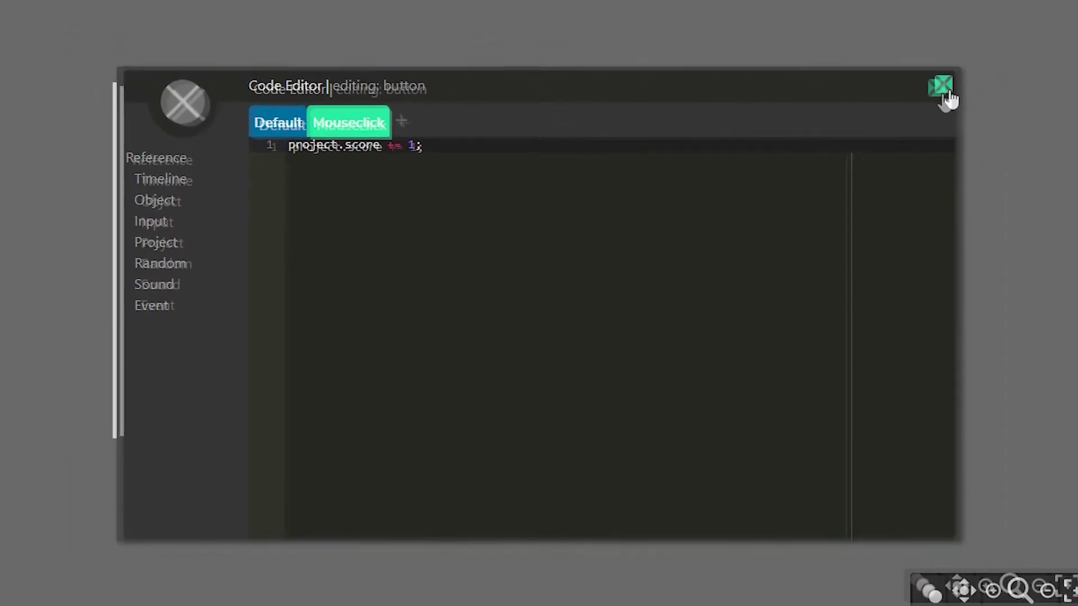
left_click(910, 486)
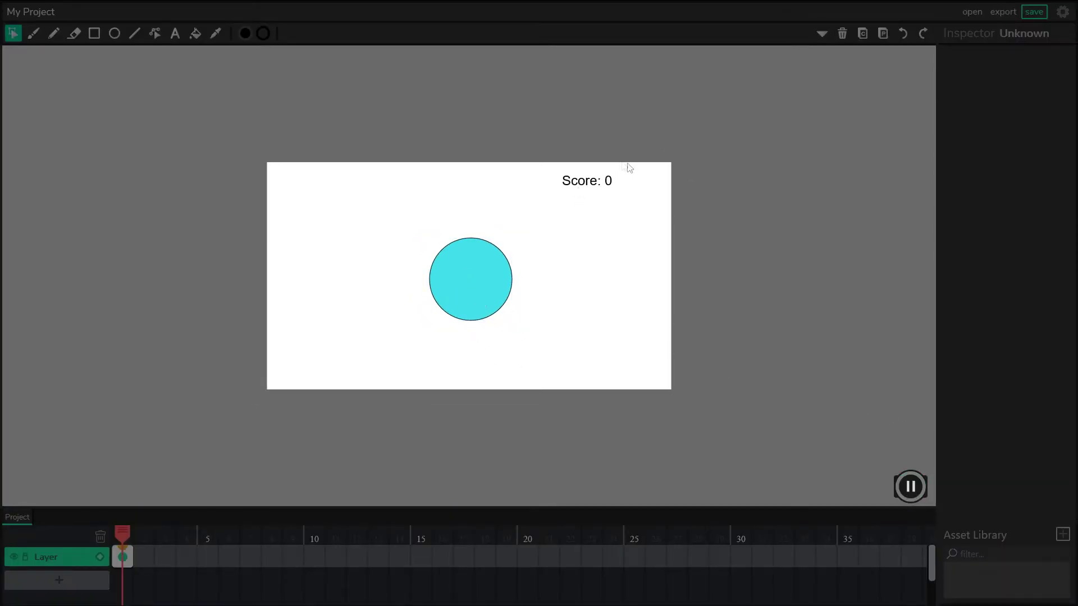
left_click(910, 485)
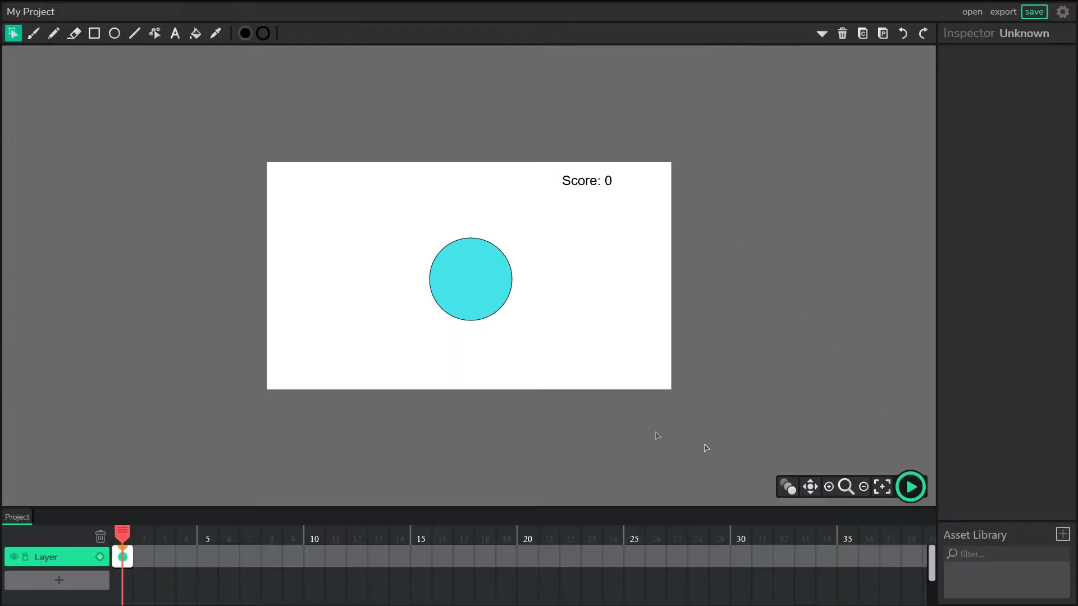
left_click(443, 271)
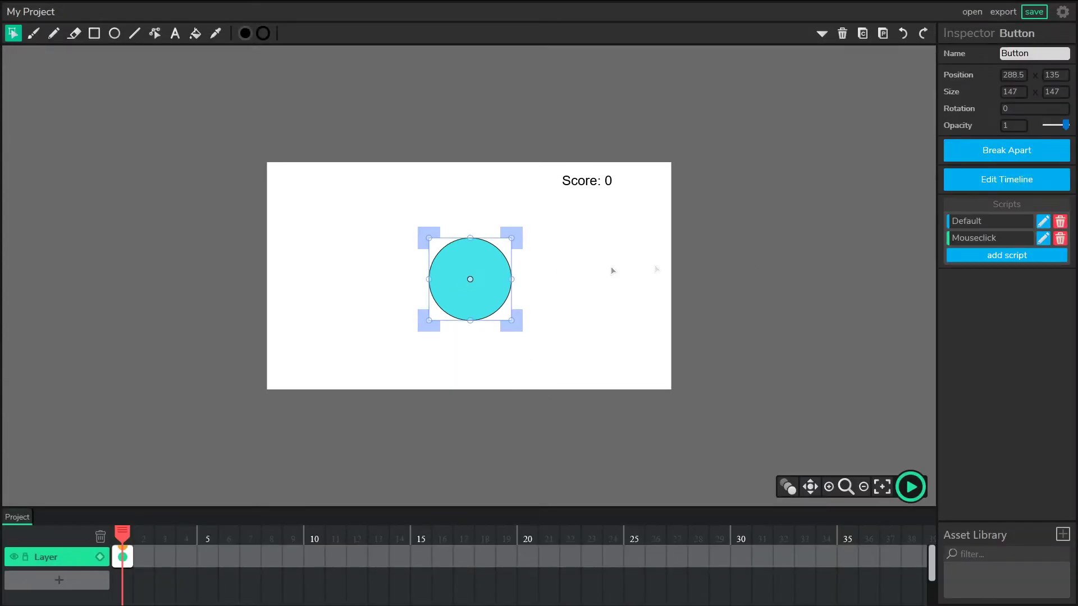
- Add a scoreCounter.setText(project.score) line below the score line and drop the extra semicolon
left_click(1043, 238)
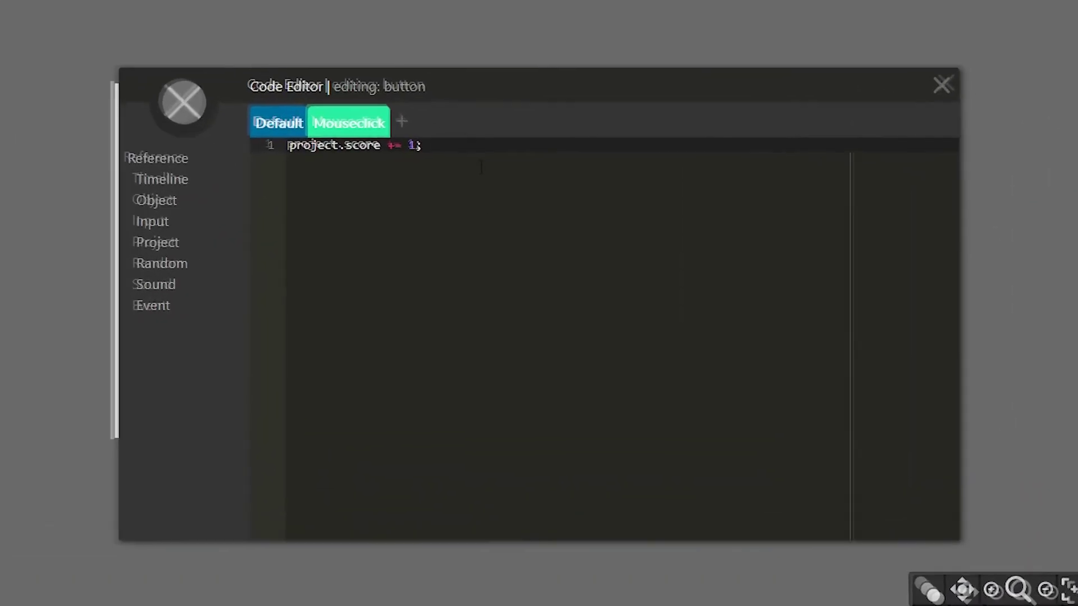
key("Return")
key("Return")
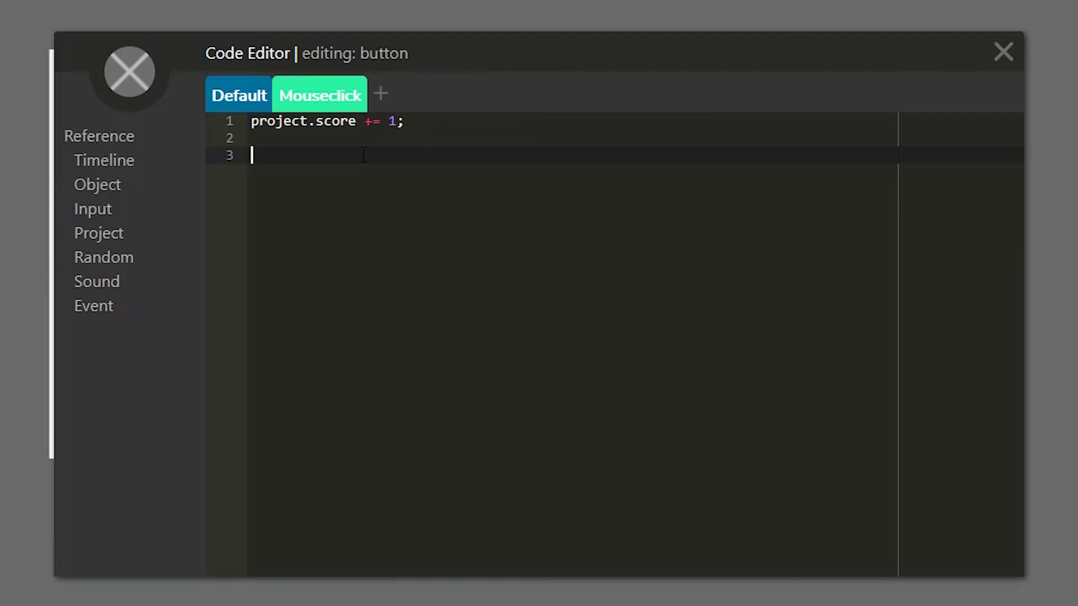
type("score")
type("Counter")
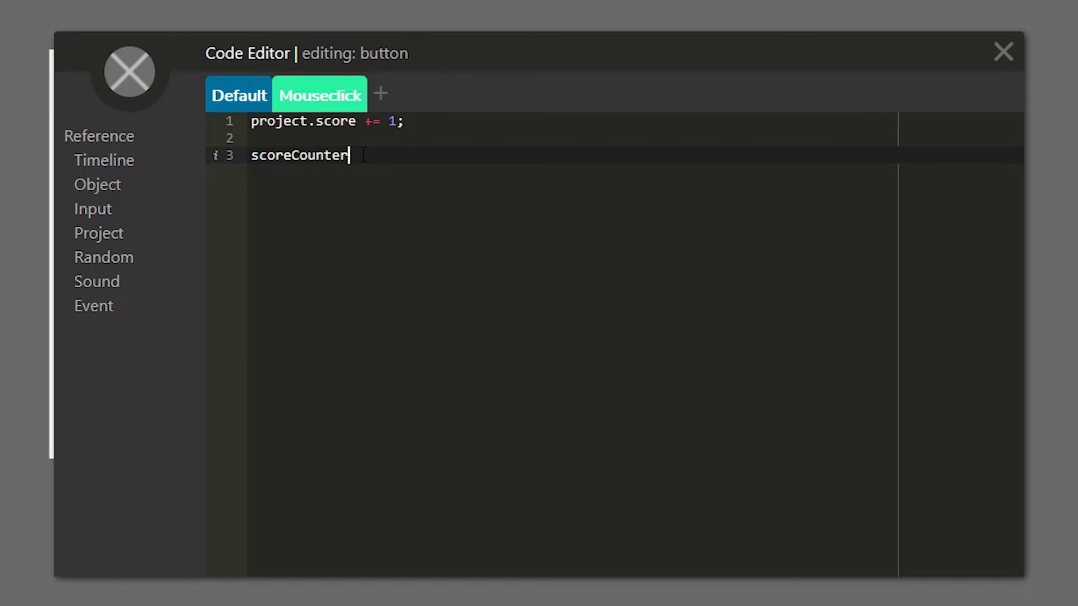
type(".set")
type("Text")
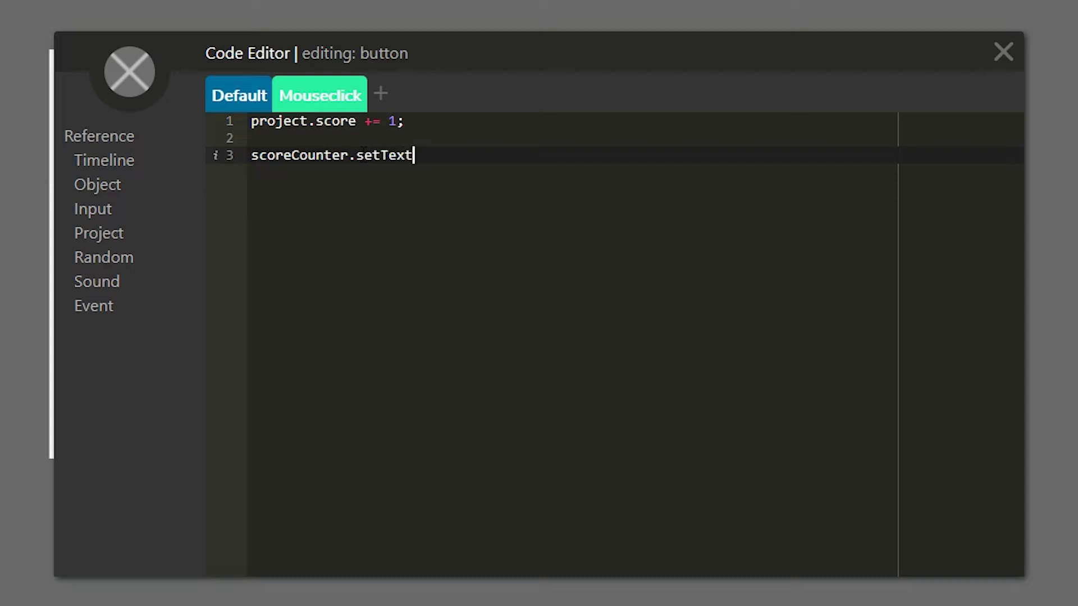
type("()")
key("Left")
type("proje")
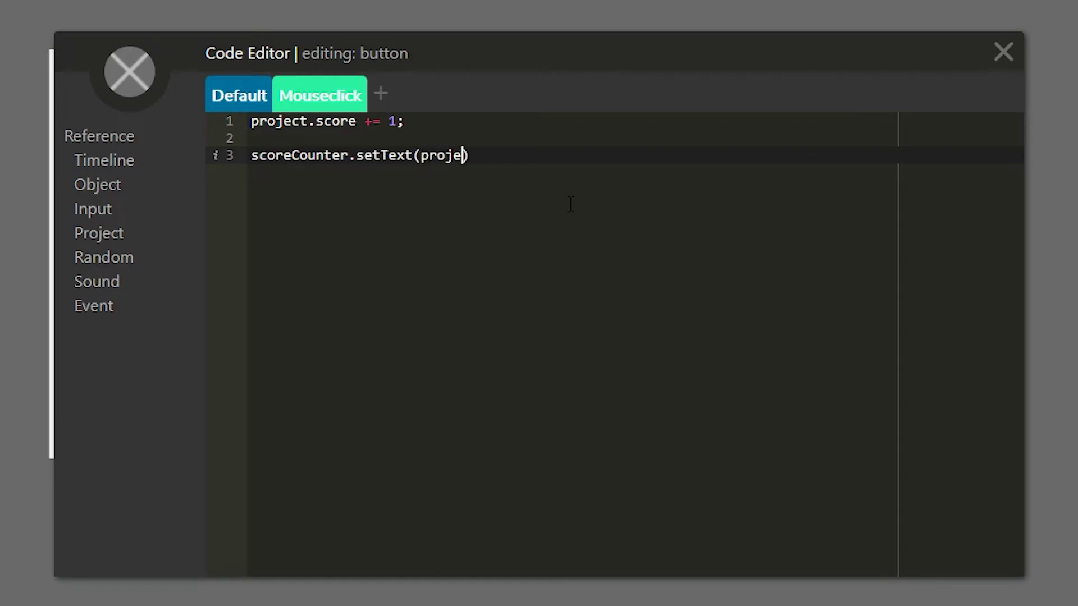
type("ct.score")
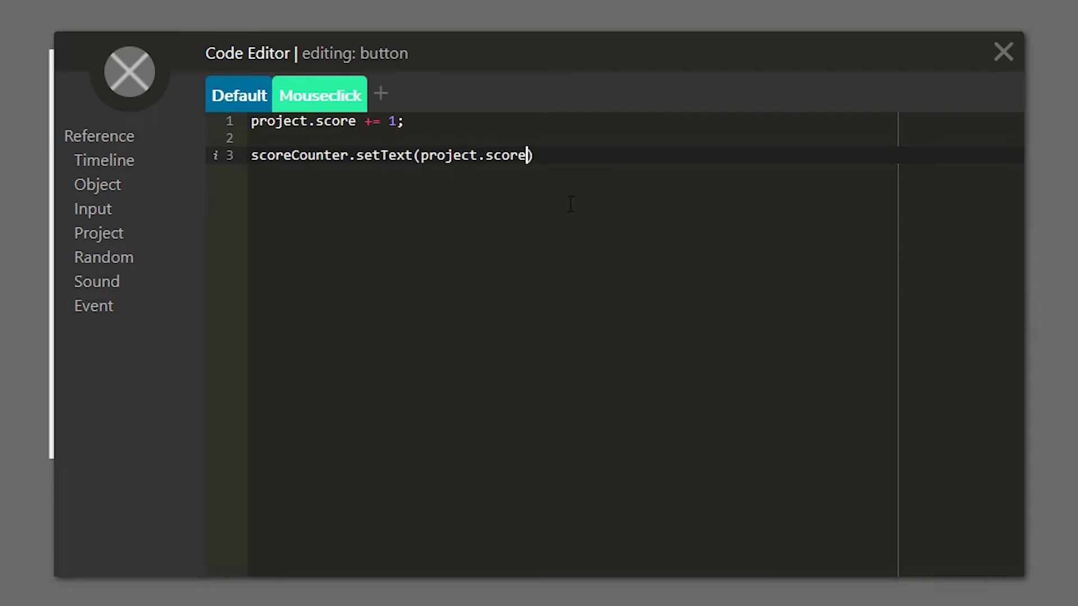
type(");")
key("BackSpace")
key("Left")
- Highlight setText, scoreCounter and project in the new line, then close the editor
double_click(385, 159)
key("Left")
key("Left")
key("shift+Left")
key("shift+Left")
key("shift+Left")
left_click(461, 175)
double_click(471, 157)
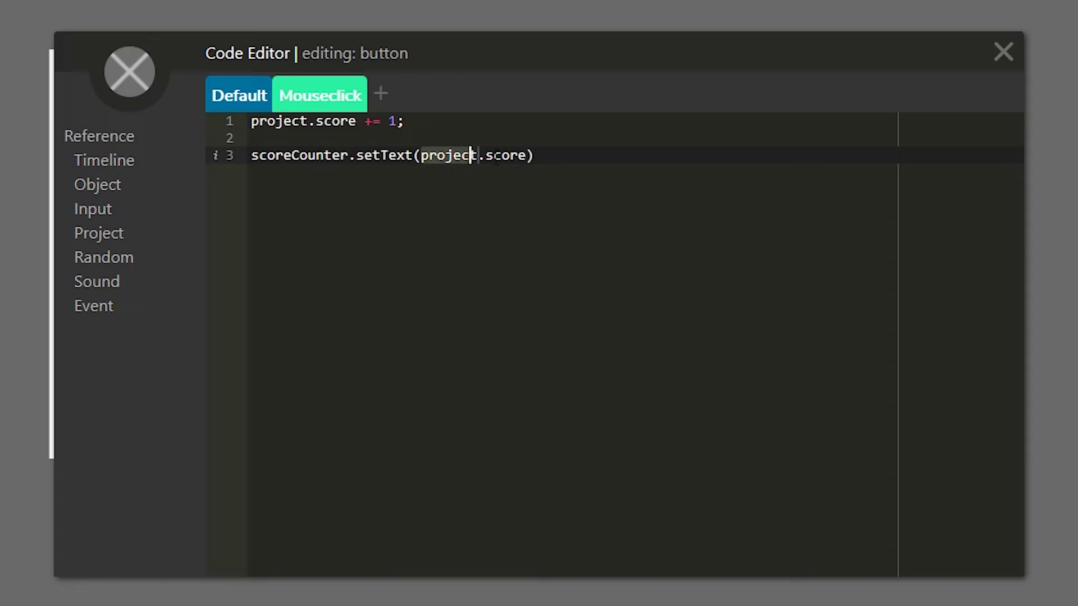
left_click(533, 155)
- Test the button, clicking the circle until the bare score shows 24, then stop and reselect it
left_click(1003, 53)
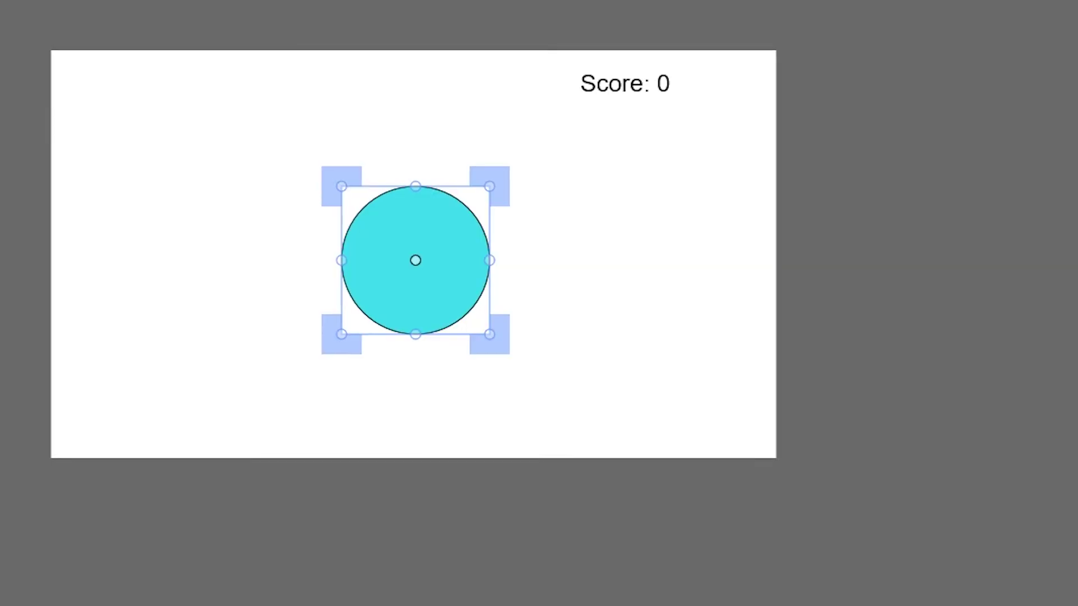
left_click(910, 486)
left_click(468, 294)
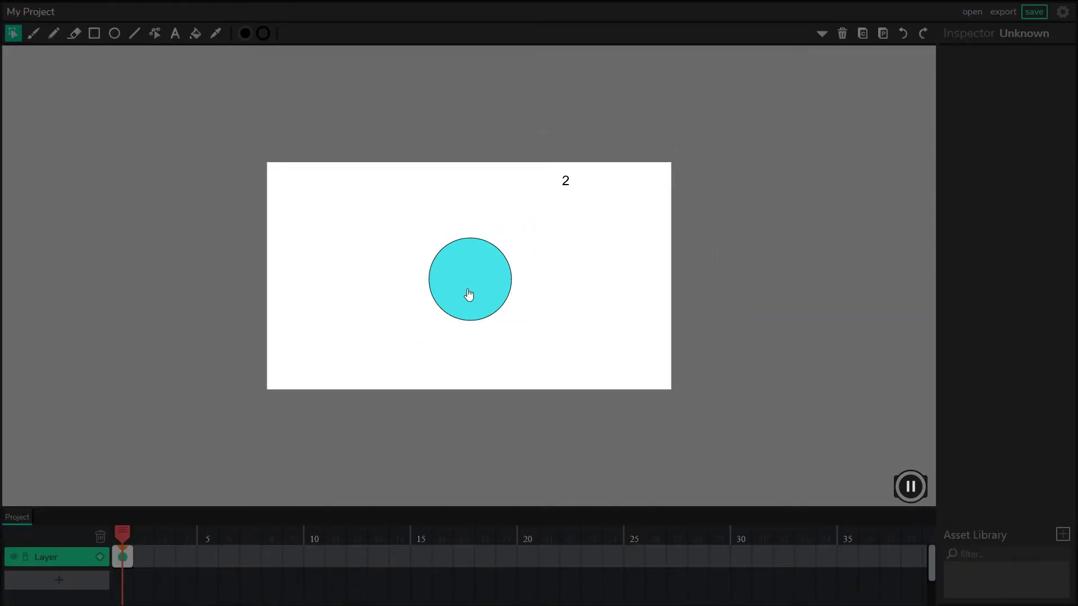
left_click(468, 295)
left_click(469, 293)
left_click(476, 295)
double_click(474, 295)
double_click(473, 294)
left_click(916, 492)
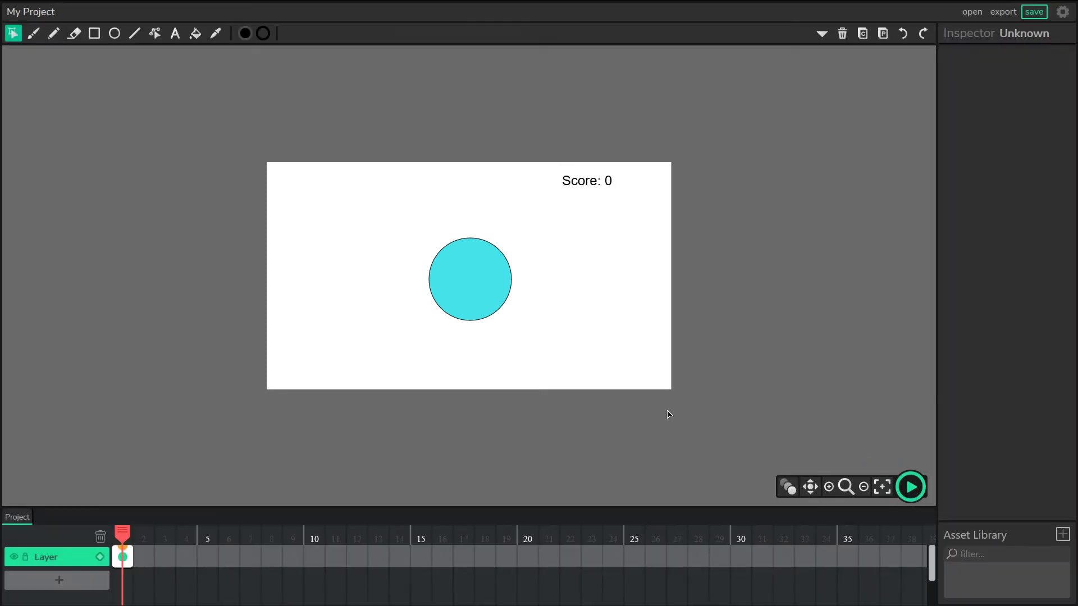
left_click(500, 308)
- Change the setText argument to "Score: " + project.score and highlight its parts
left_click(1042, 237)
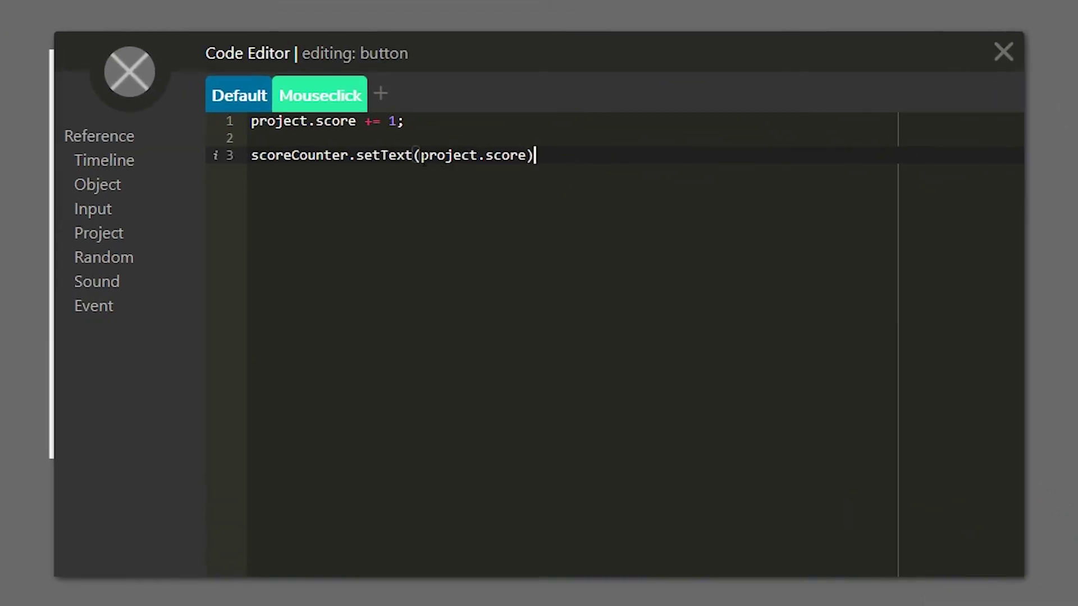
left_click(421, 156)
left_click_drag(420, 156, 534, 155)
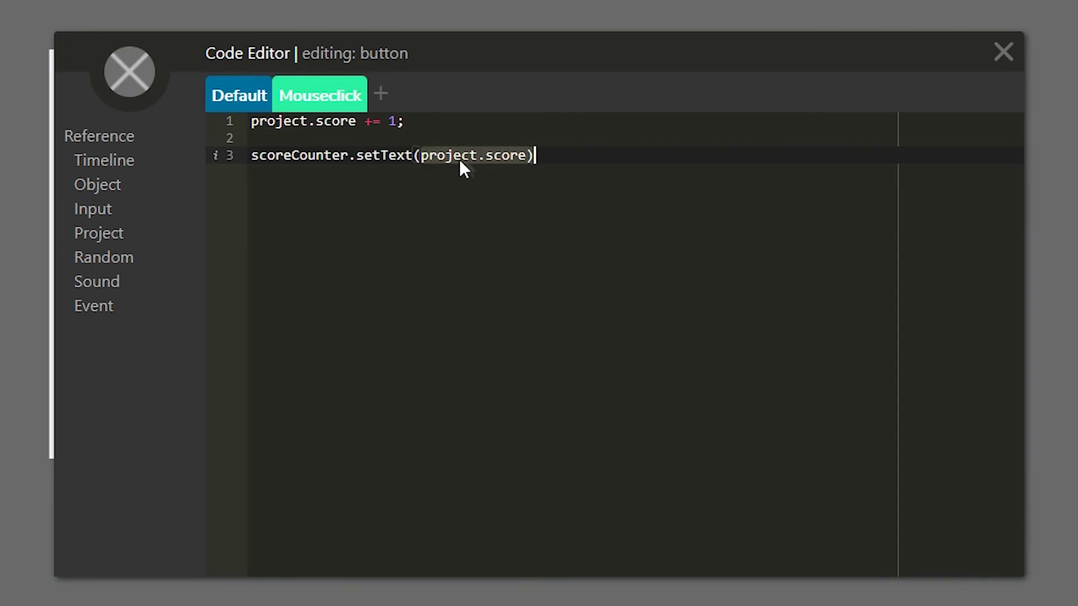
left_click(421, 155)
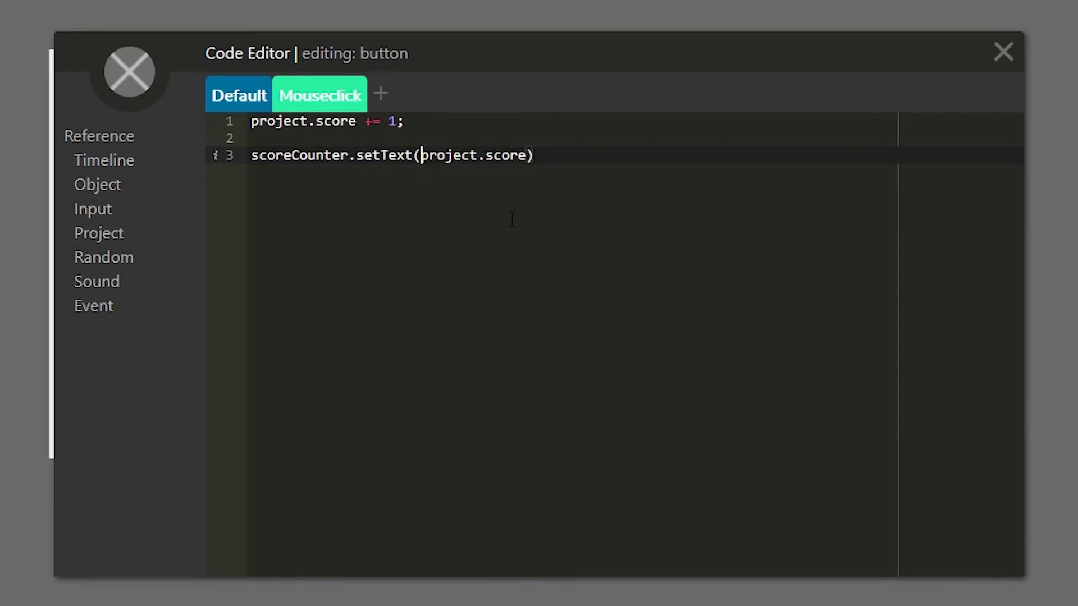
type("\"Sco")
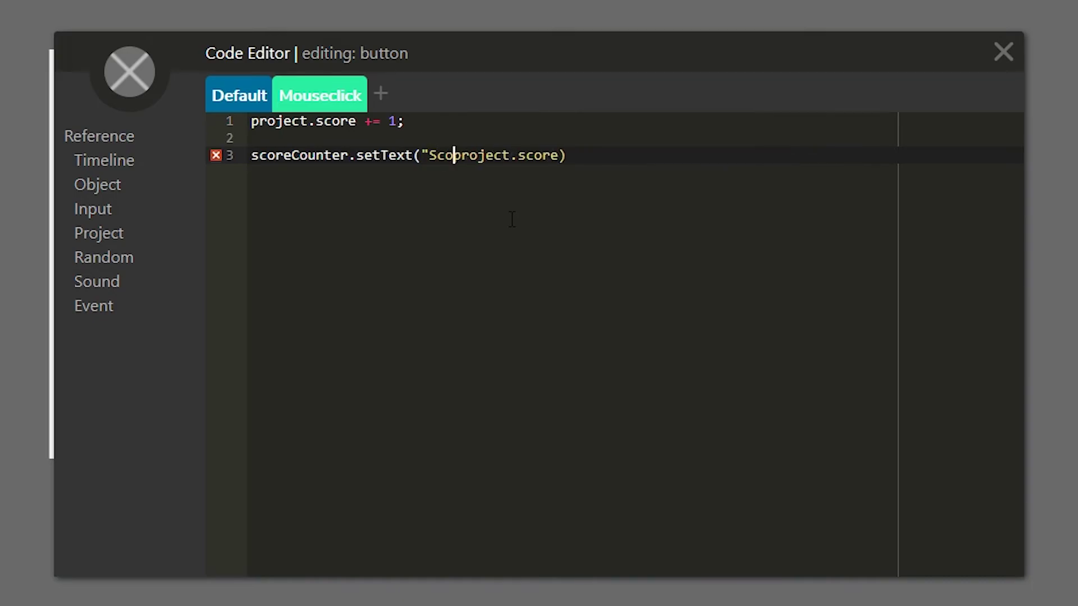
type("re: \" ")
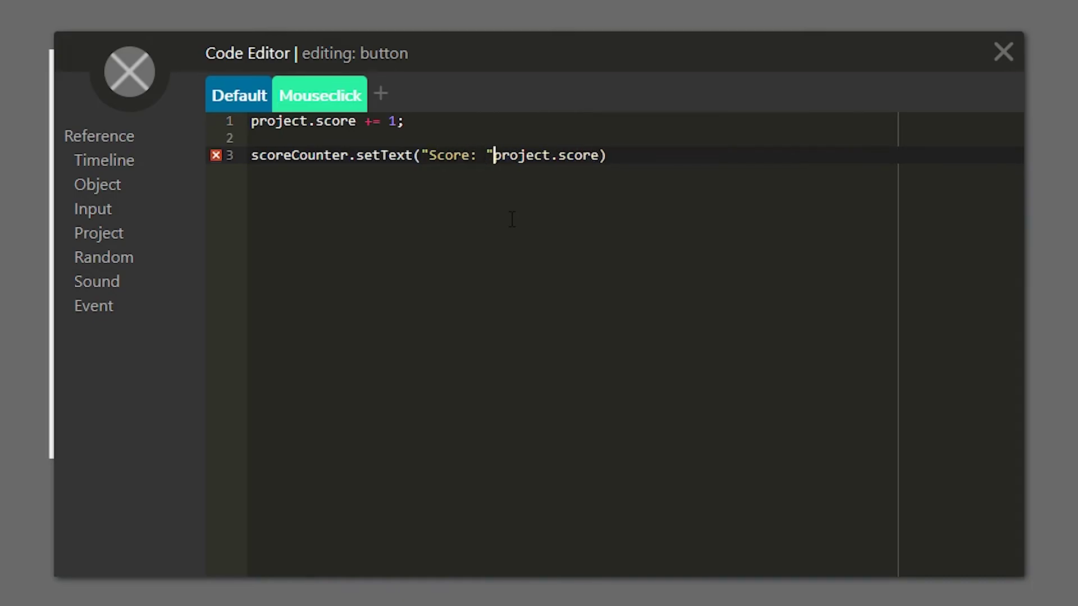
type("+")
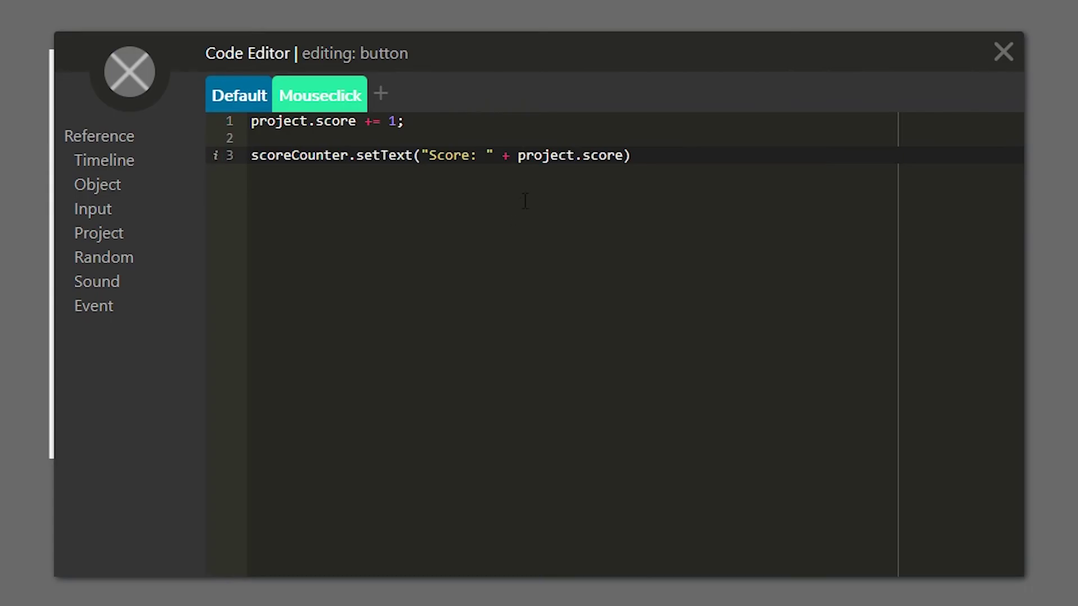
left_click_drag(421, 157, 626, 156)
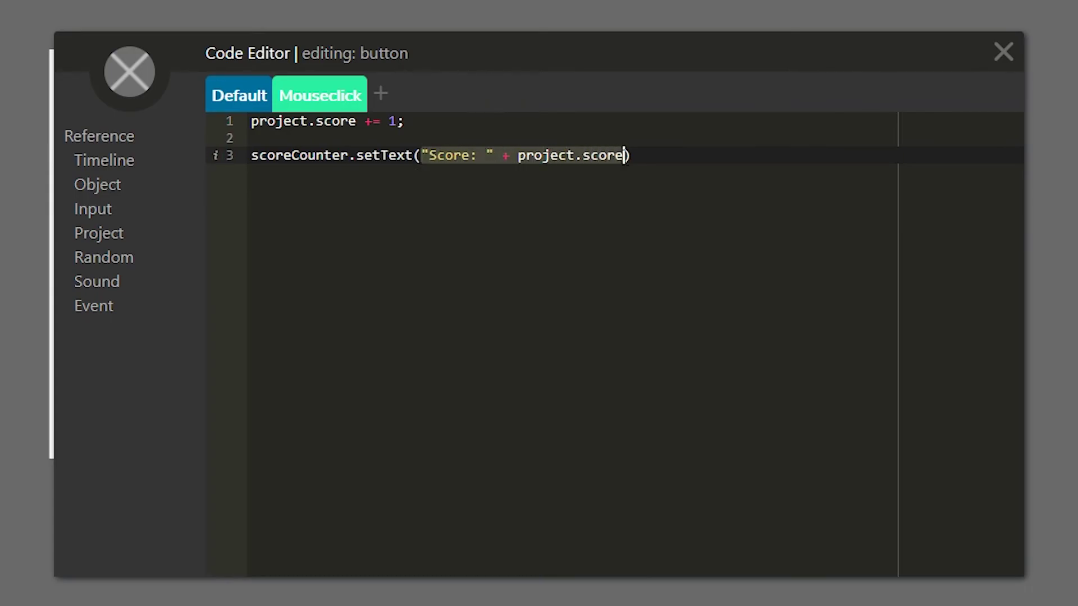
left_click(613, 213)
left_click_drag(494, 156, 430, 156)
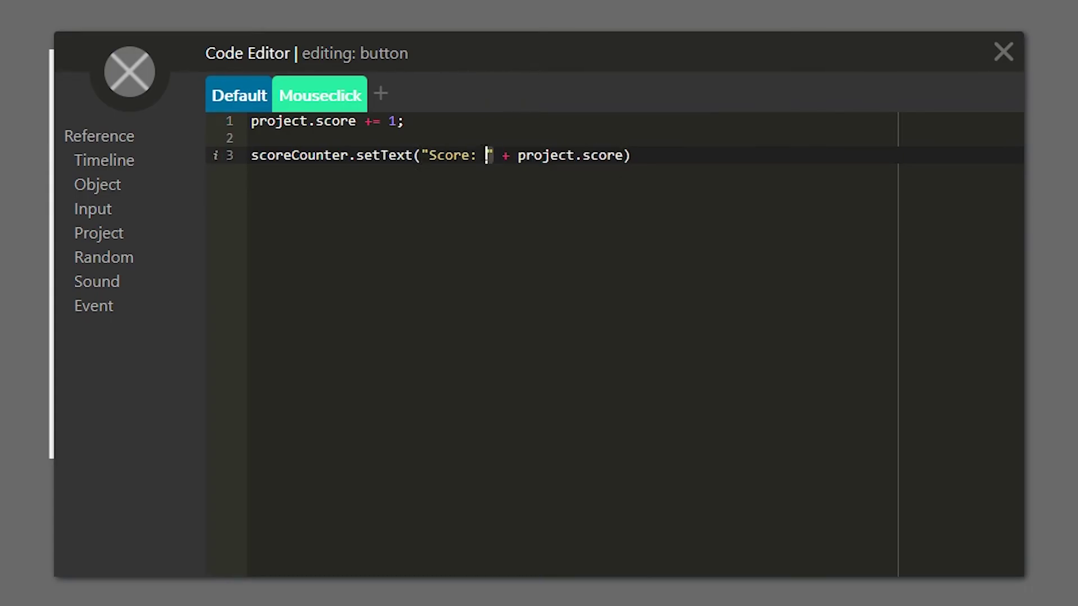
left_click(480, 186)
left_click_drag(518, 155, 616, 156)
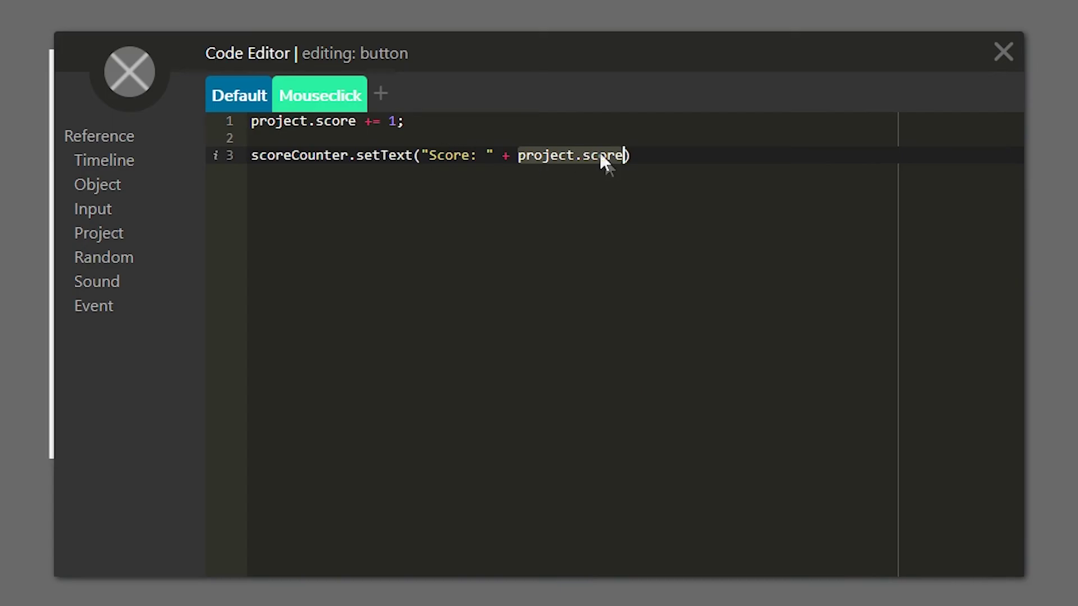
- Close the editor and test the labelled counter, clicking the circle up to Score: 8
left_click(1004, 53)
left_click(910, 486)
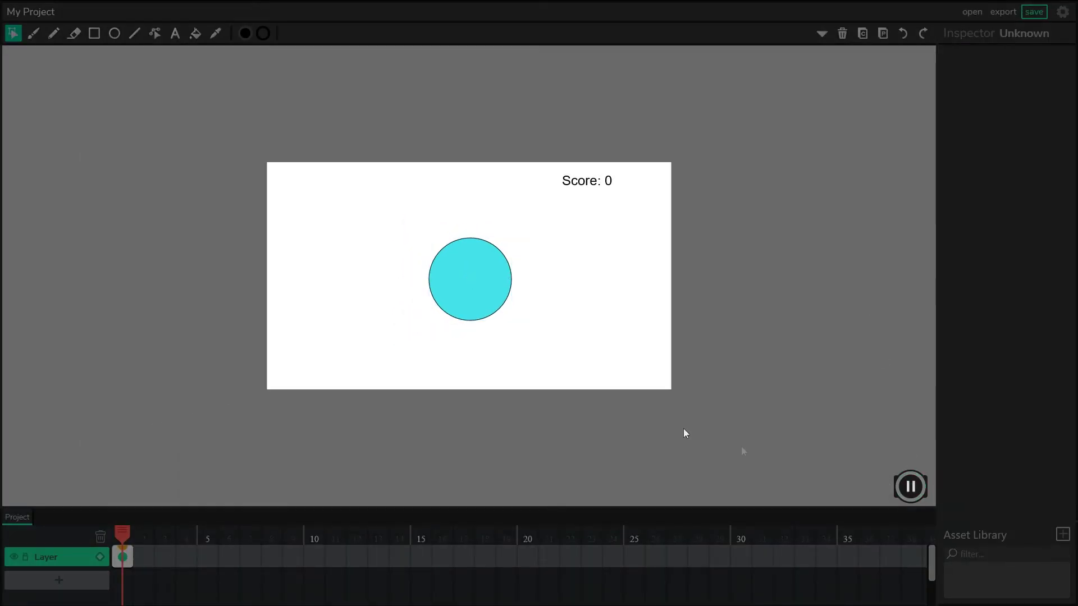
triple_click(446, 287)
triple_click(449, 287)
left_click(911, 486)
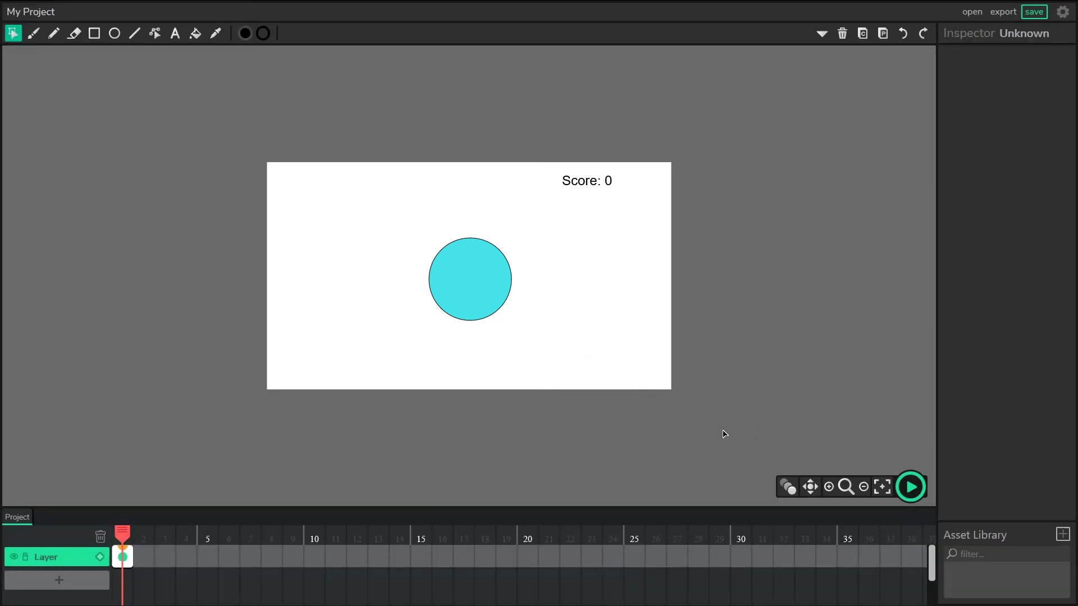